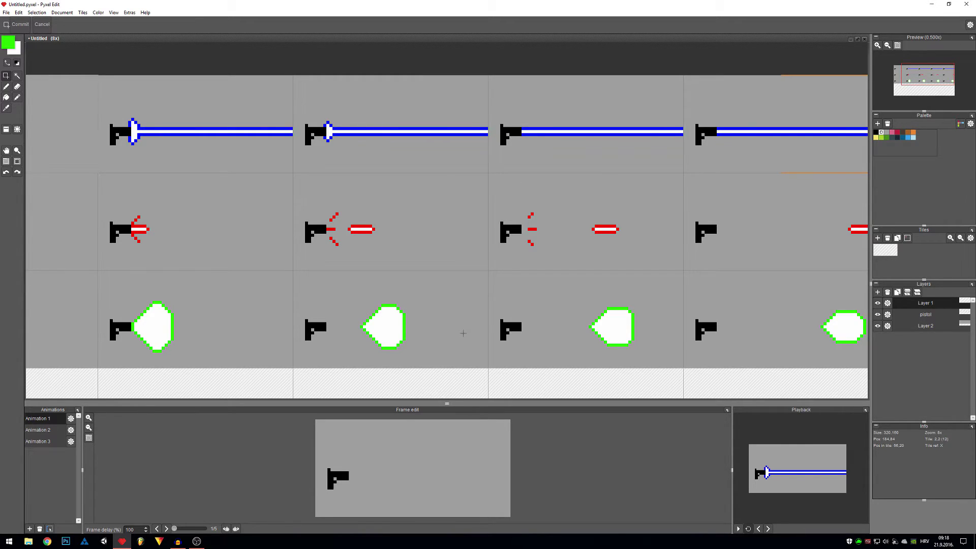
scroll(462, 333, "down", 2)
scroll(350, 286, "down", 1)
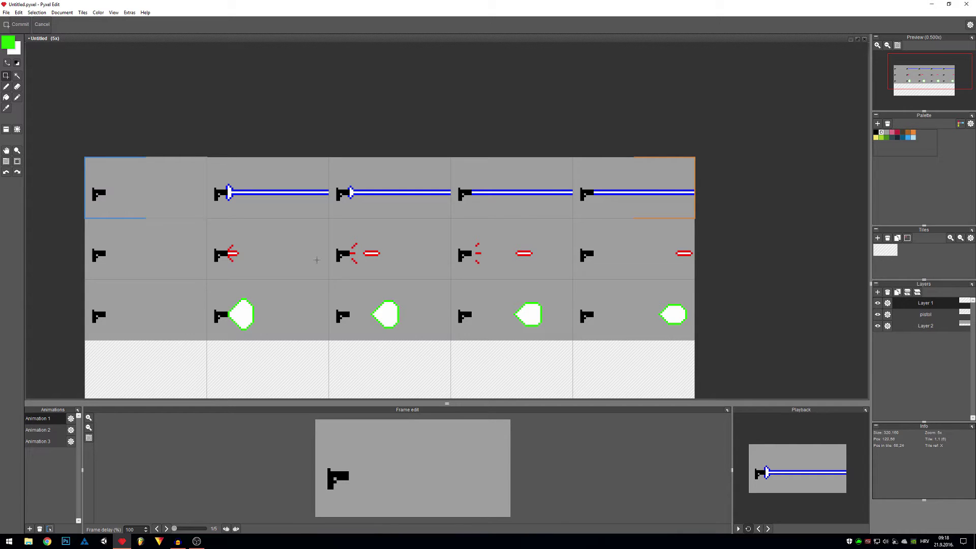
scroll(320, 250, "up", 1)
scroll(299, 240, "up", 1)
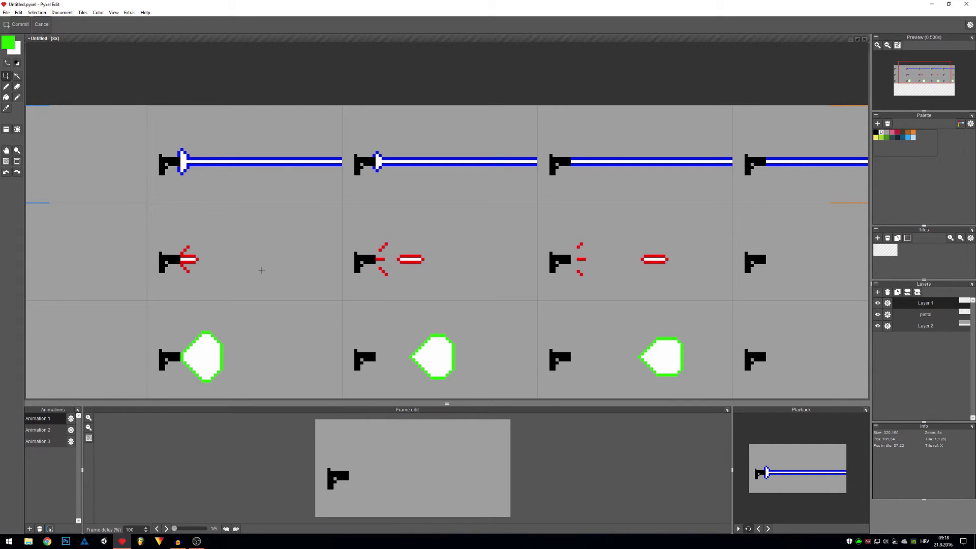
scroll(214, 178, "up", 1)
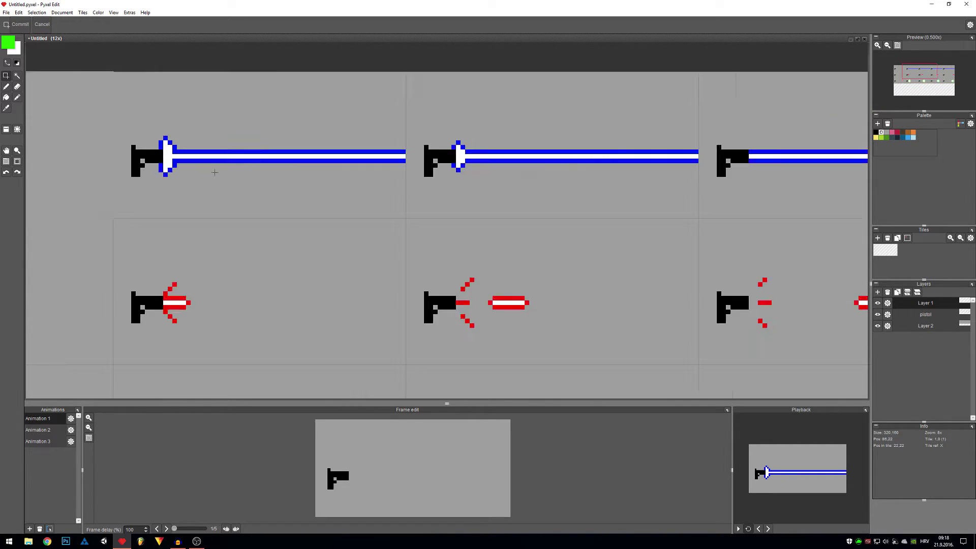
scroll(214, 177, "up", 1)
Step: Sample the laser's blue and trial-fill the first beam's white core, then undo the fill
key("b")
scroll(296, 202, "down", 3)
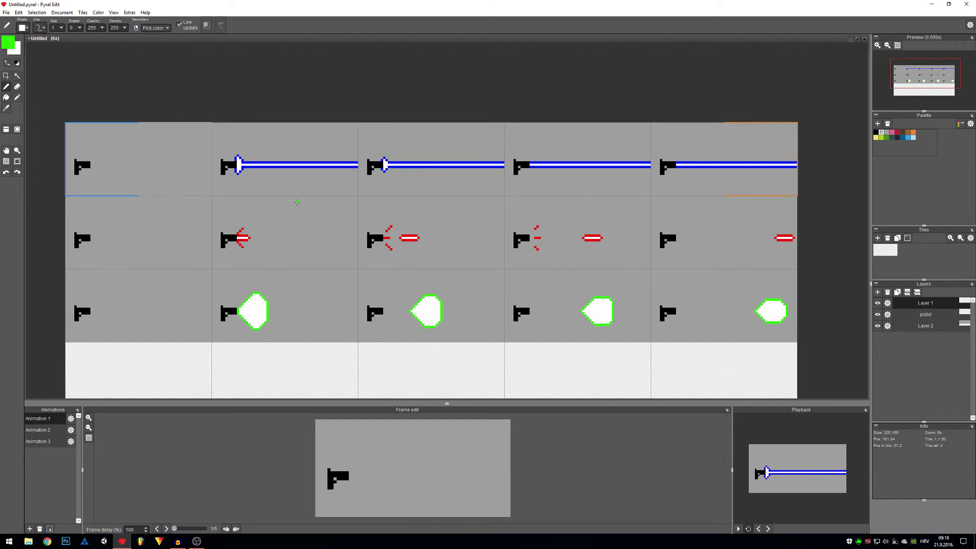
scroll(284, 164, "up", 1)
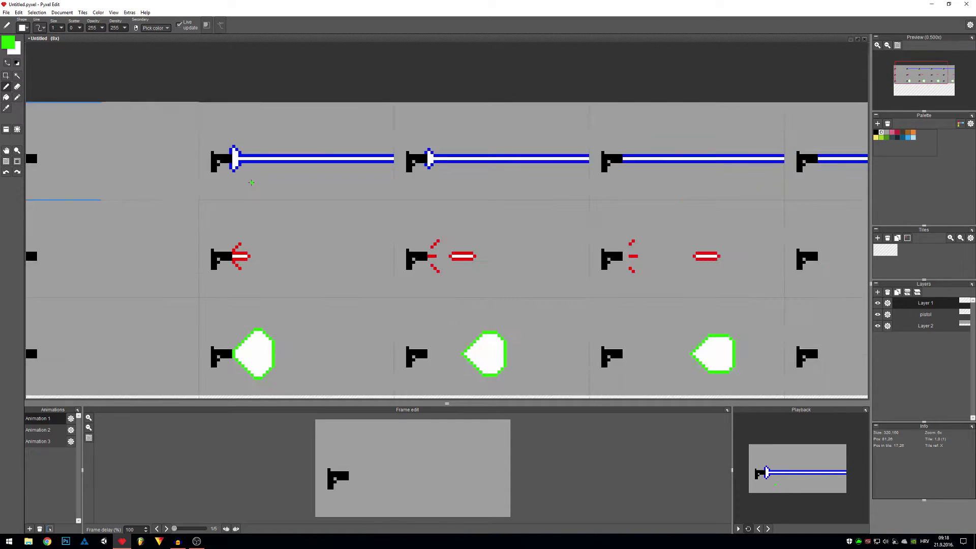
scroll(284, 164, "up", 1)
key("space")
left_click_drag(284, 165, 270, 266)
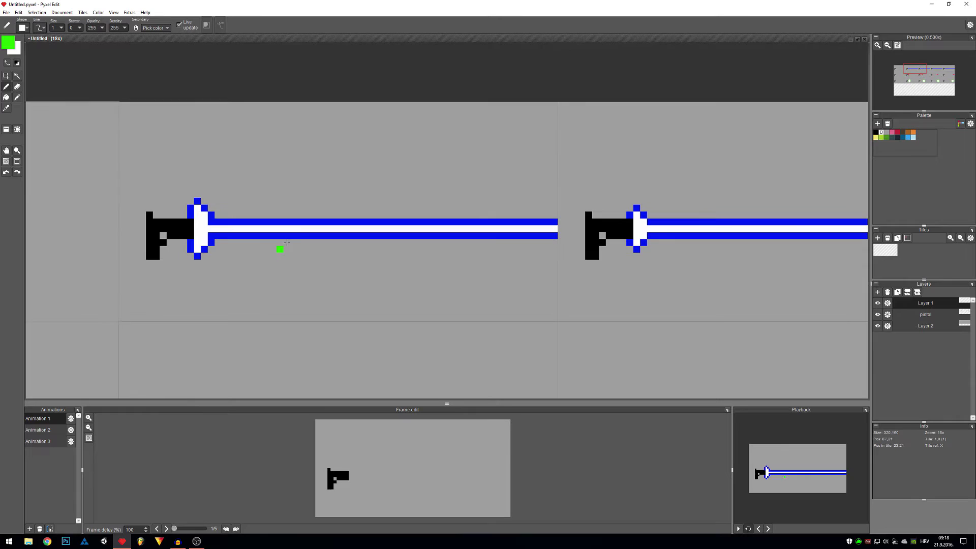
left_click(321, 236)
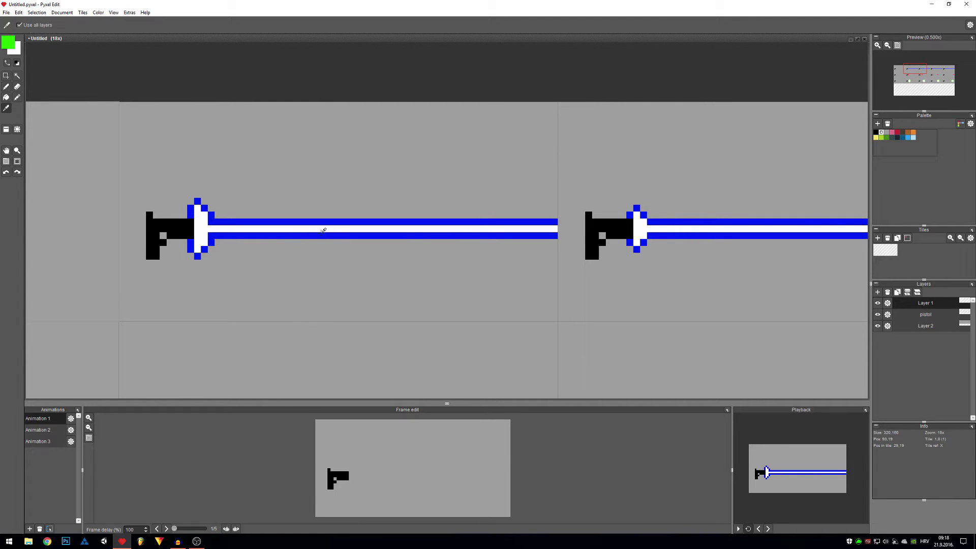
left_click(324, 233, "alt")
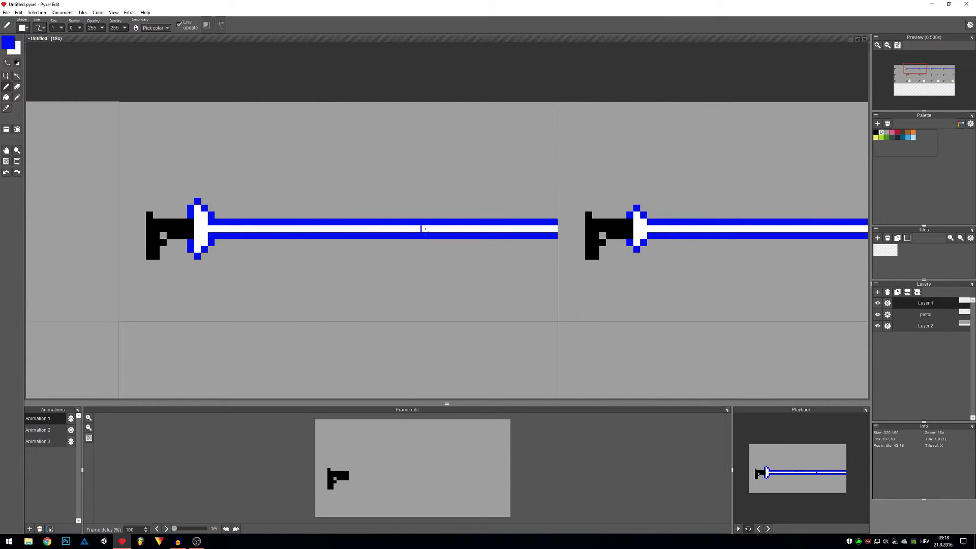
left_click(292, 229)
scroll(369, 237, "down", 6)
scroll(359, 235, "up", 3)
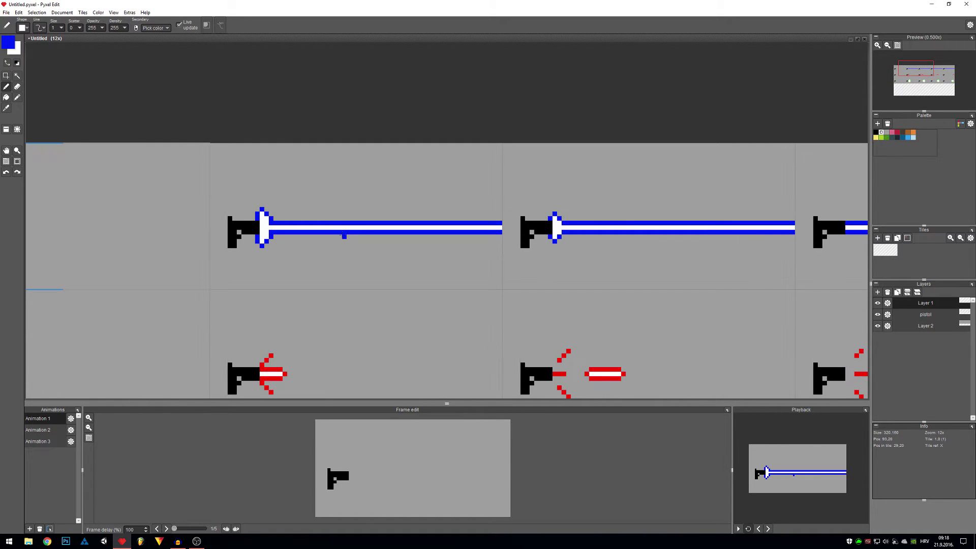
key("alt")
key("f")
left_click(310, 226)
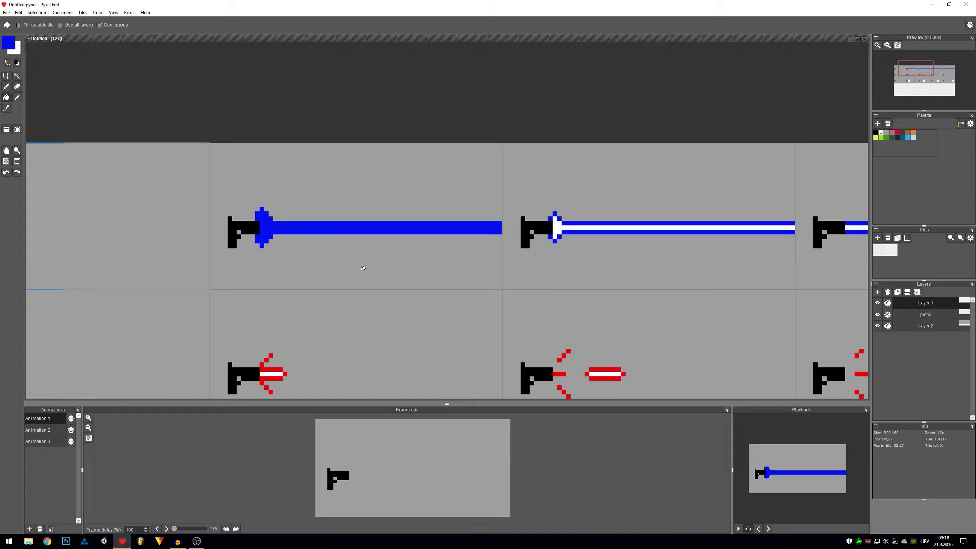
scroll(363, 268, "down", 2)
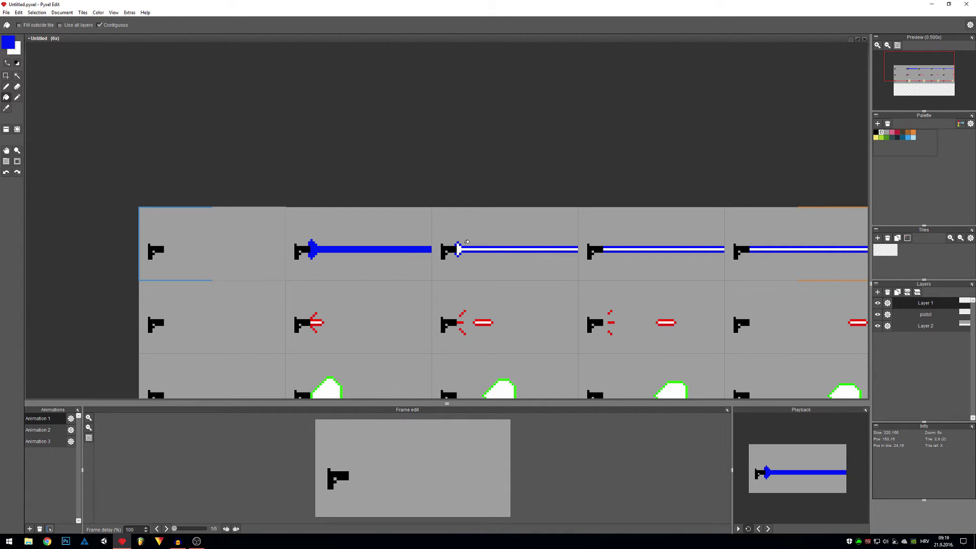
key("ctrl+z")
scroll(322, 260, "up", 2)
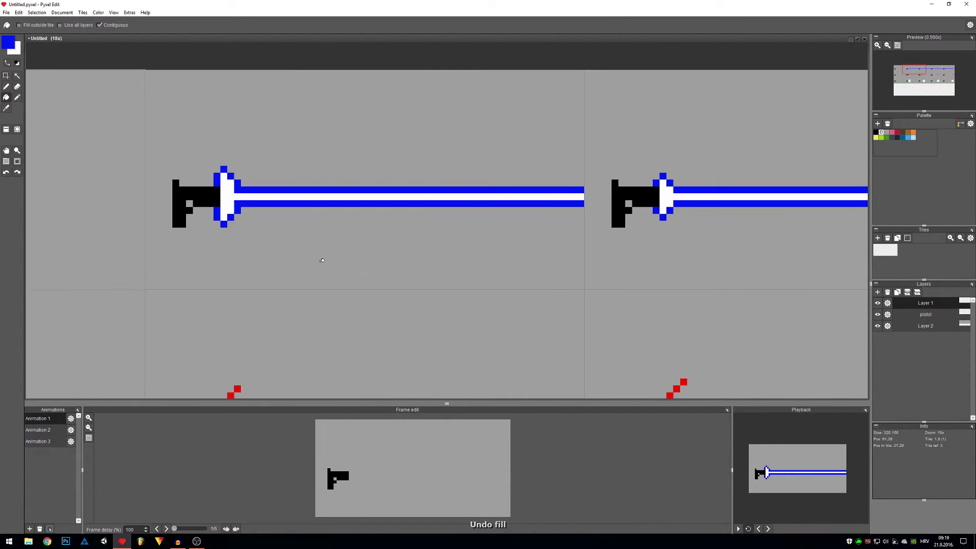
Step: Draw a black and blue column for the sword and nudge it down one pixel
key("b")
left_click(202, 206, "alt")
scroll(351, 284, "up", 2)
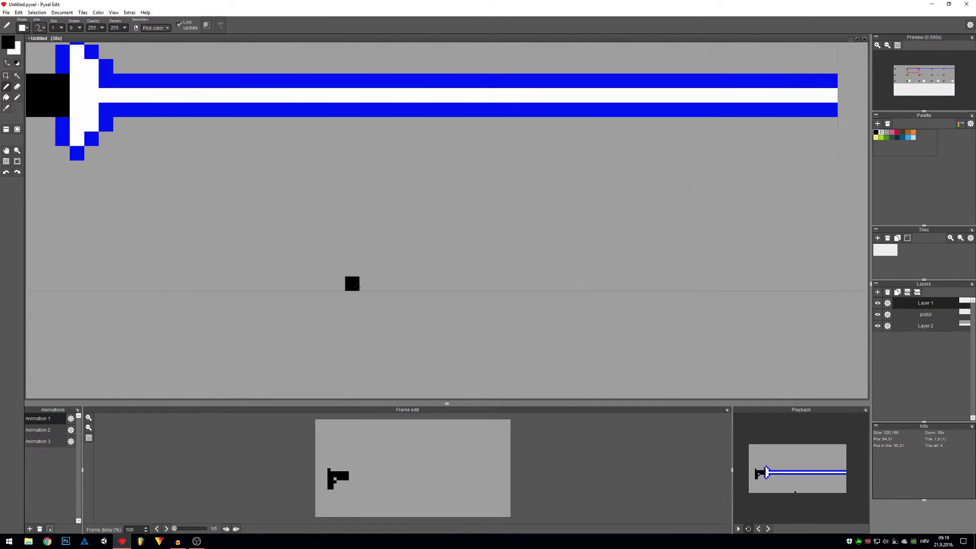
scroll(367, 342, "down", 2)
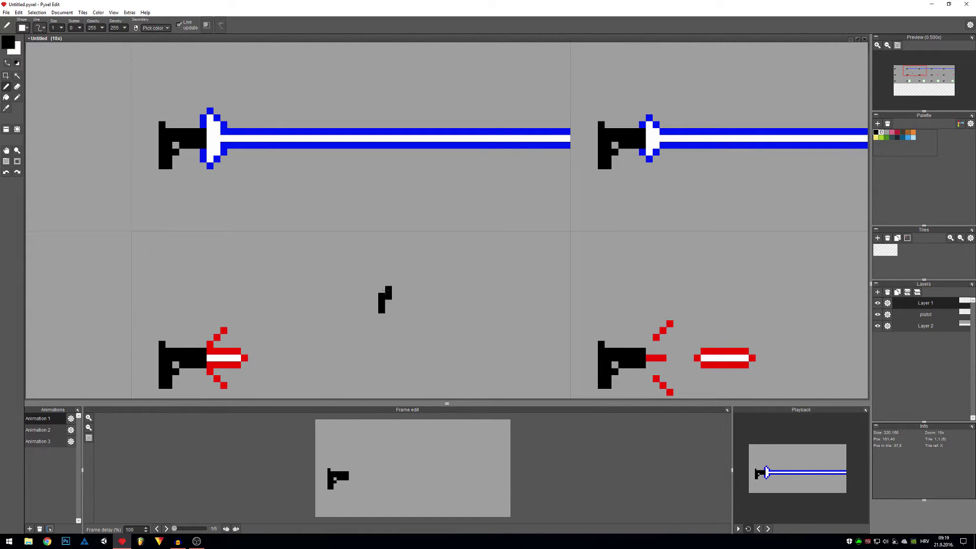
key("e")
mouse_move(389, 289)
left_mouse_down()
mouse_move(390, 307)
mouse_move(381, 232)
left_mouse_up()
left_click(365, 145, "alt")
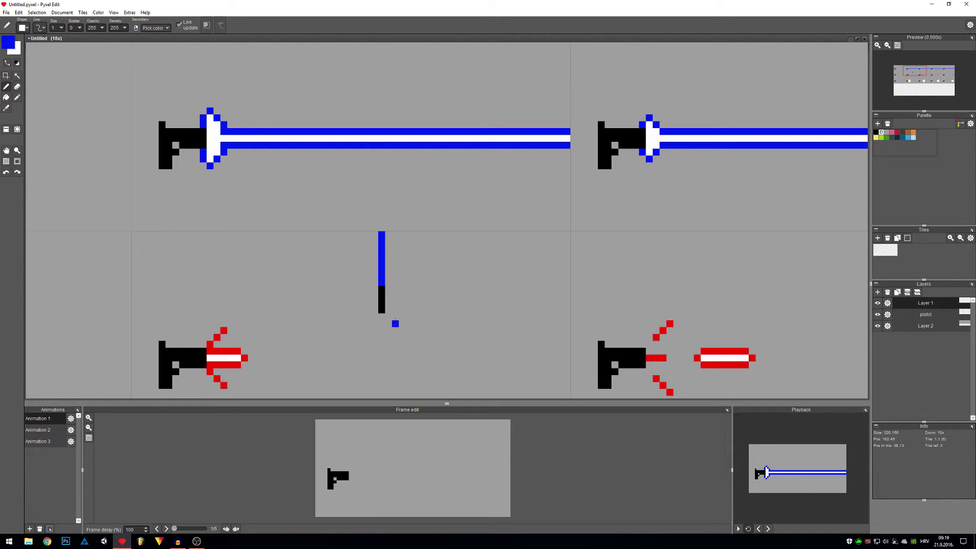
key("s")
left_click_drag(397, 326, 359, 208)
key("Down")
left_click(413, 298)
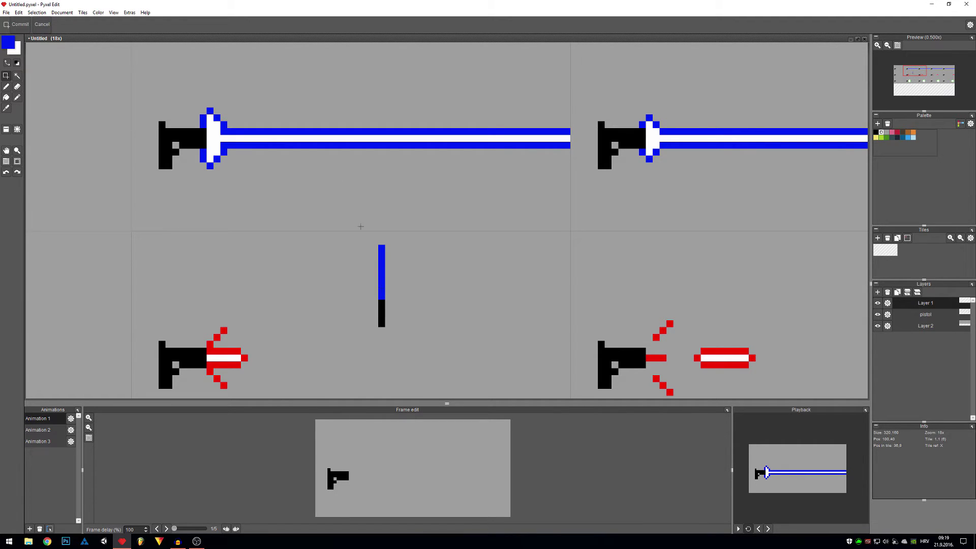
Step: Widen the blade with blue, run a white core down it, and select the sword
key("b")
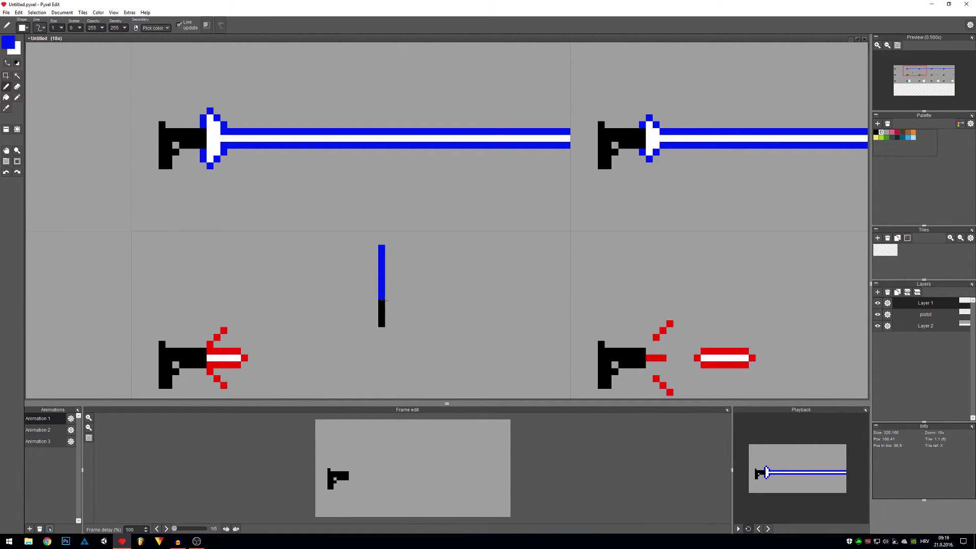
mouse_move(376, 299)
left_mouse_down()
mouse_move(383, 247)
mouse_move(388, 300)
left_mouse_up()
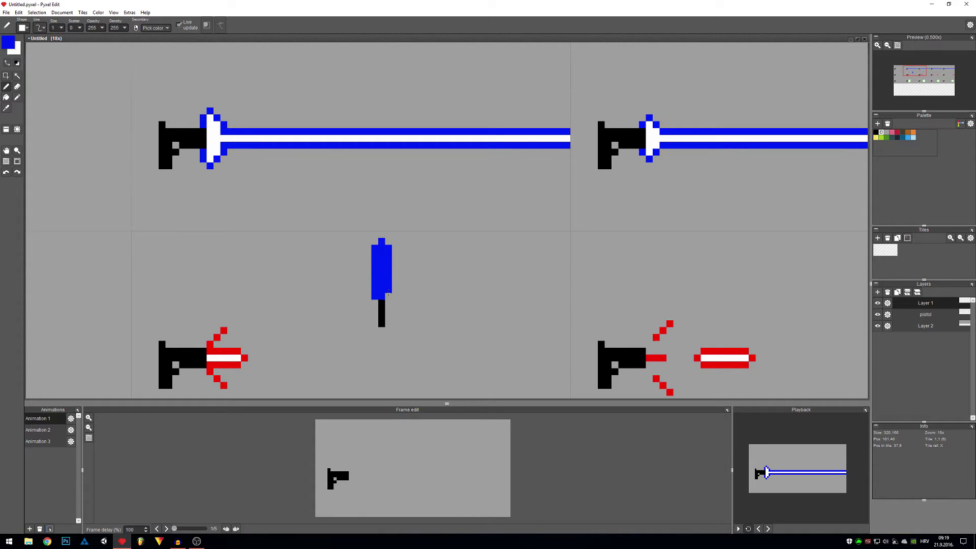
key("x")
mouse_move(381, 254)
left_mouse_down()
mouse_move(382, 314)
mouse_move(381, 304)
left_mouse_up()
key("e")
key("x")
key("b")
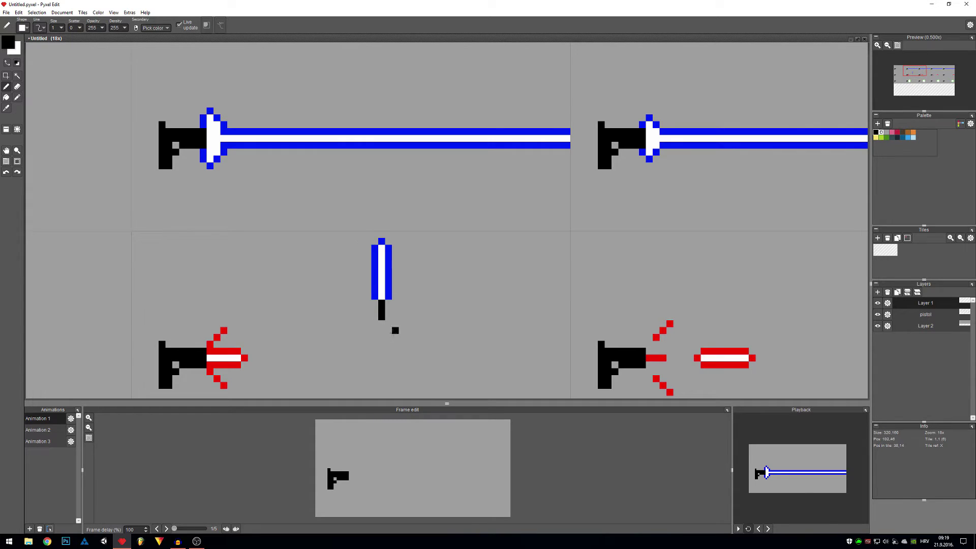
key("s")
left_click_drag(419, 210, 342, 336)
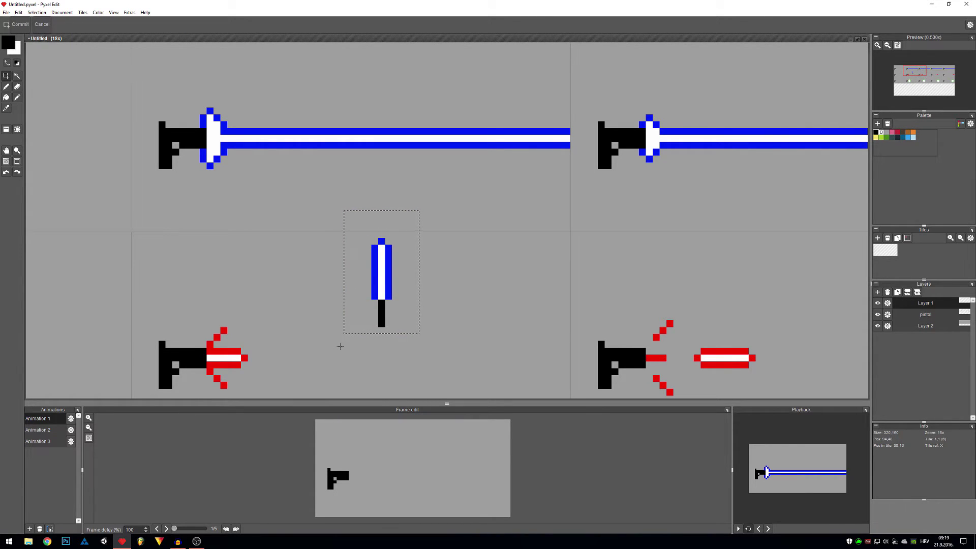
key("Delete")
key("Escape")
scroll(343, 290, "down", 3)
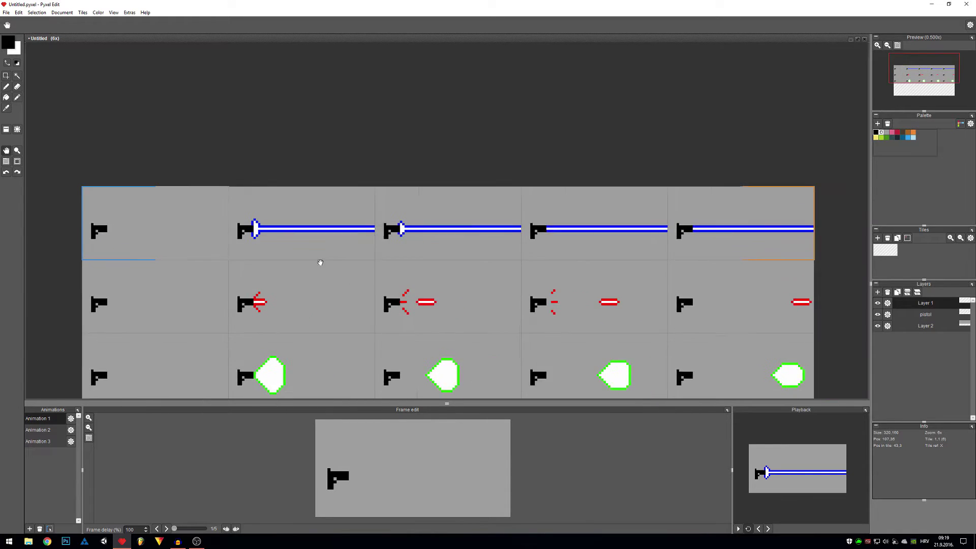
key("s")
scroll(286, 221, "up", 1)
scroll(289, 221, "up", 2)
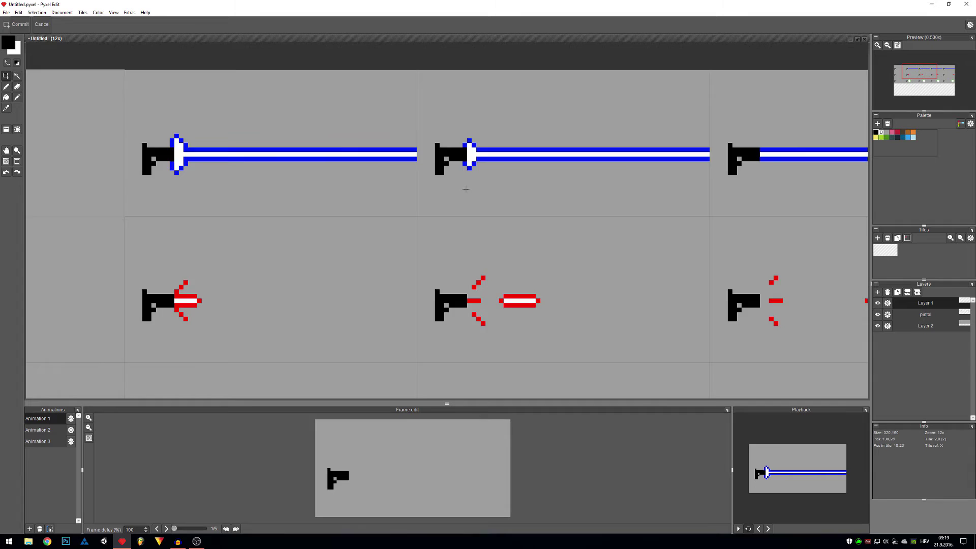
scroll(467, 191, "down", 1)
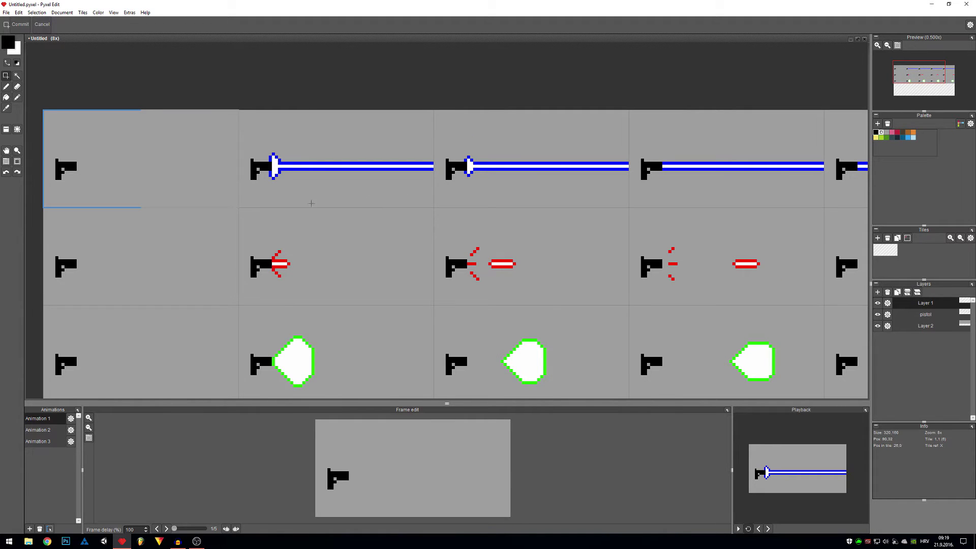
scroll(310, 203, "up", 1)
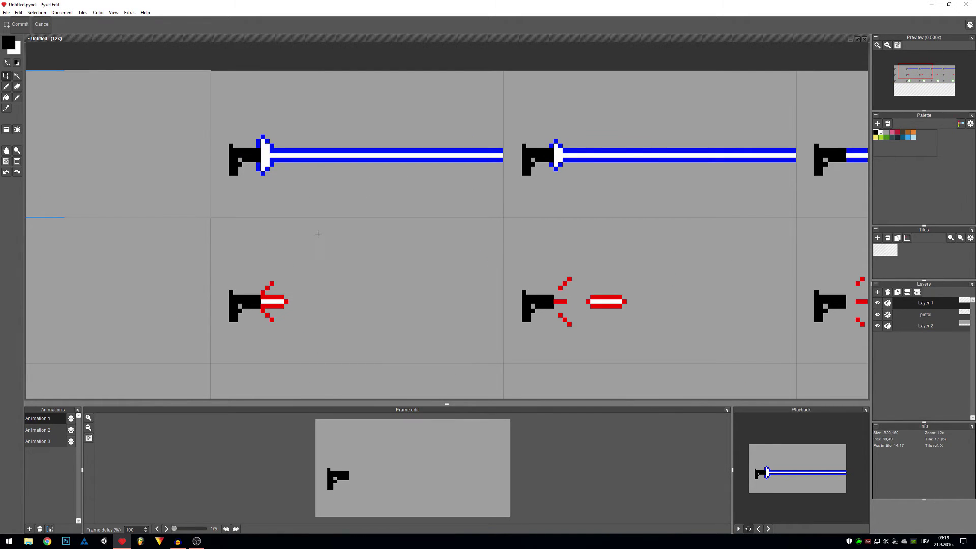
key("b")
left_click(882, 132)
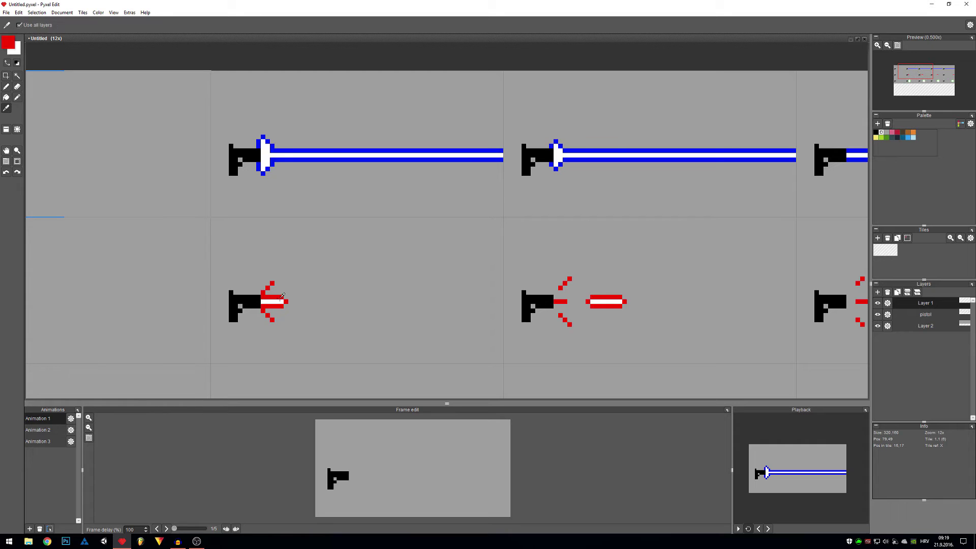
scroll(317, 164, "up", 1)
key("f")
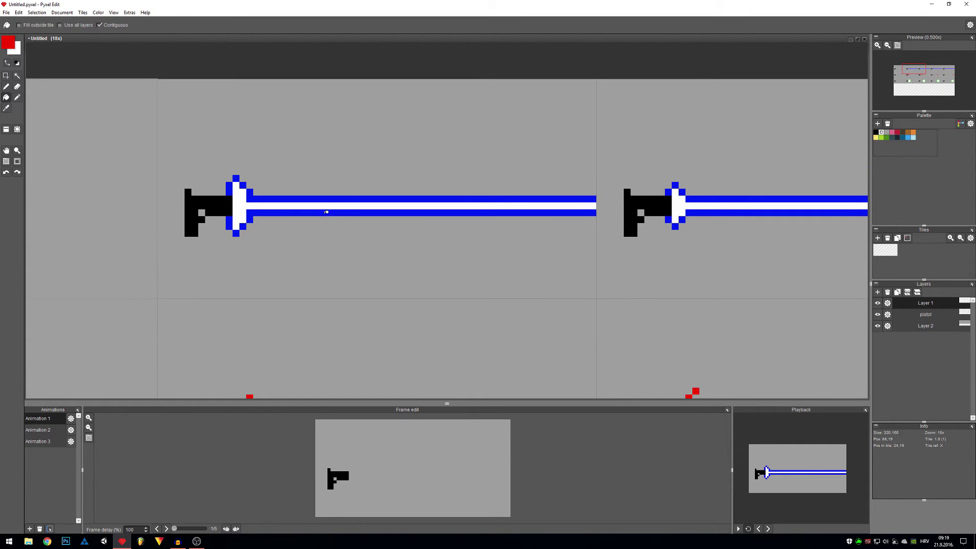
left_click(326, 214)
left_click(263, 197)
key("b")
left_click(237, 180)
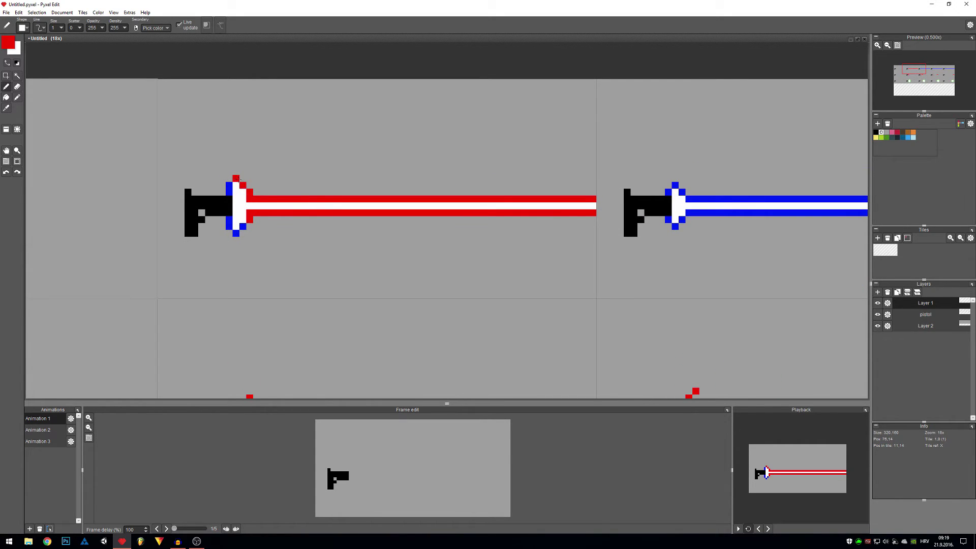
left_click(227, 186)
left_click_drag(228, 221, 241, 226)
scroll(422, 226, "down", 3)
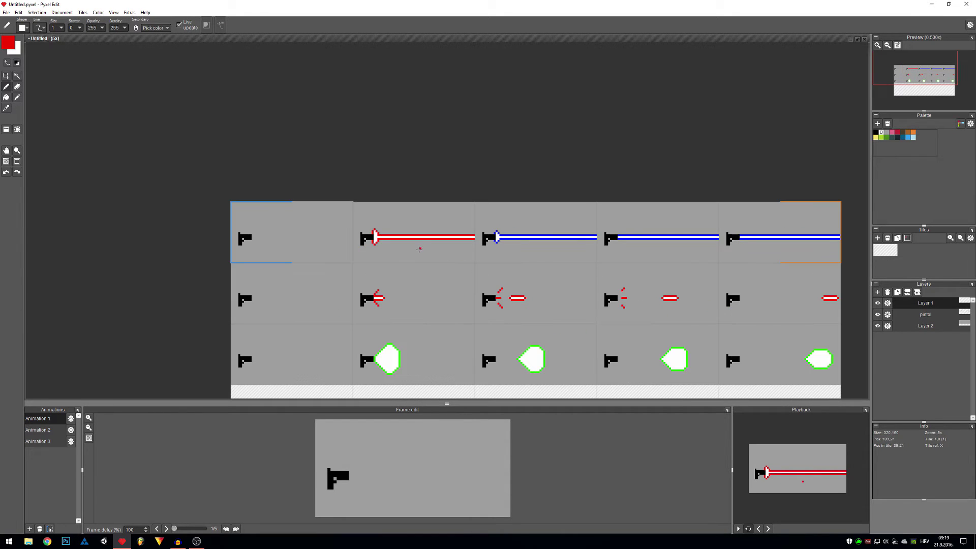
key("ctrl+z")
key("ctrl+z")
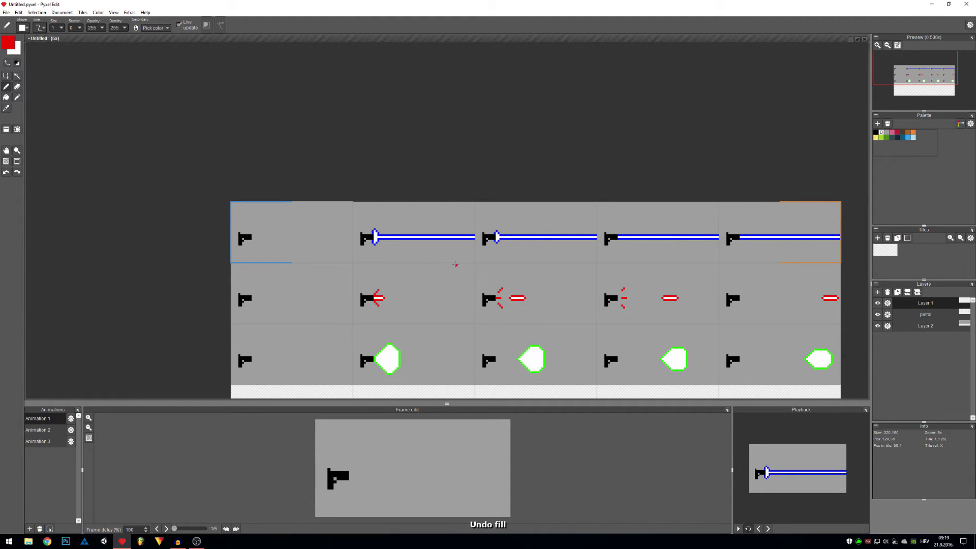
scroll(458, 264, "up", 1)
scroll(465, 260, "up", 1)
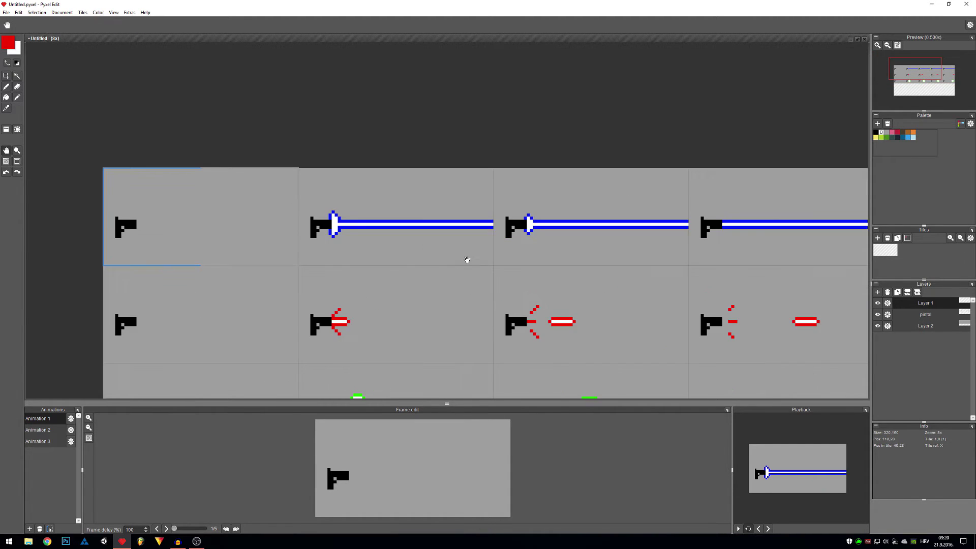
Step: Start the blue laser animation preview and make the pistol layer active
left_click_drag(467, 260, 375, 247)
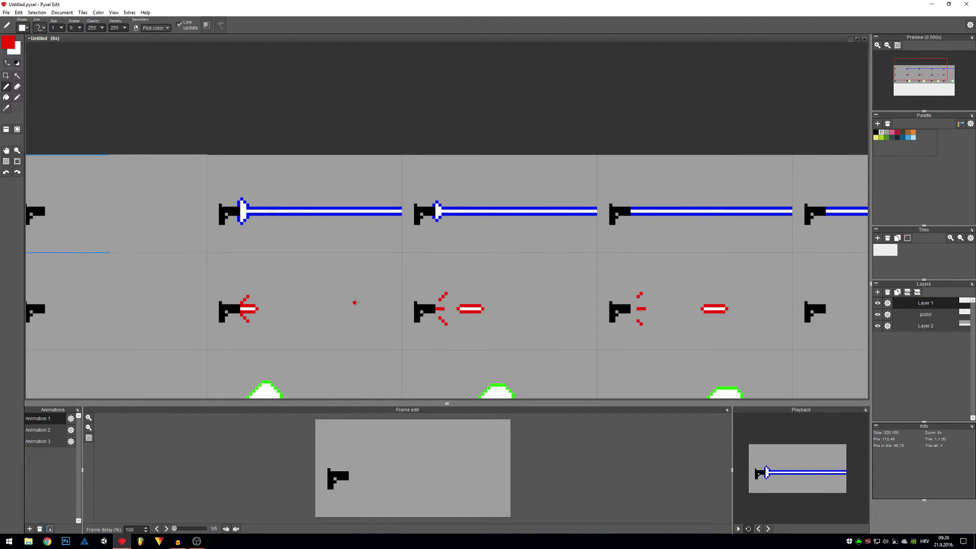
left_click(738, 529)
key("s")
key("alt+Down")
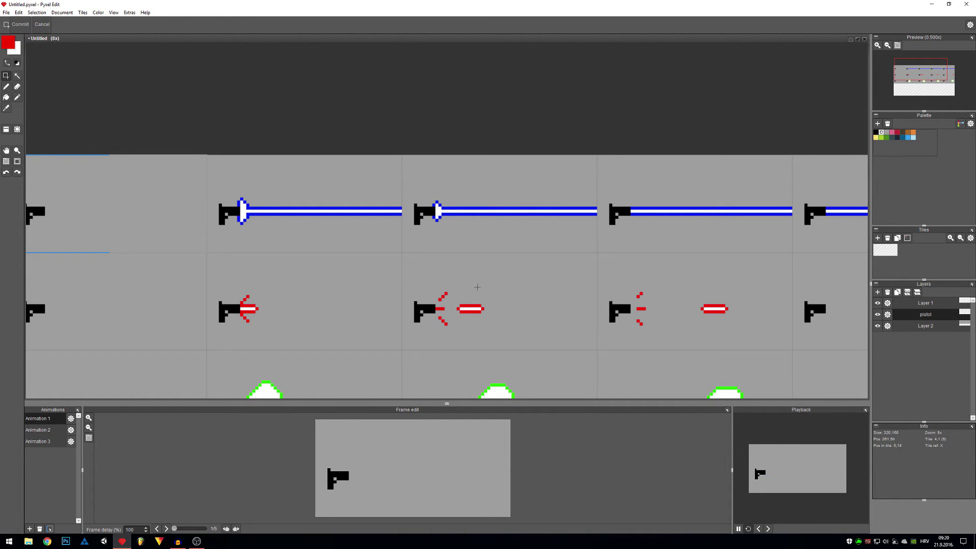
left_click_drag(241, 232, 190, 188)
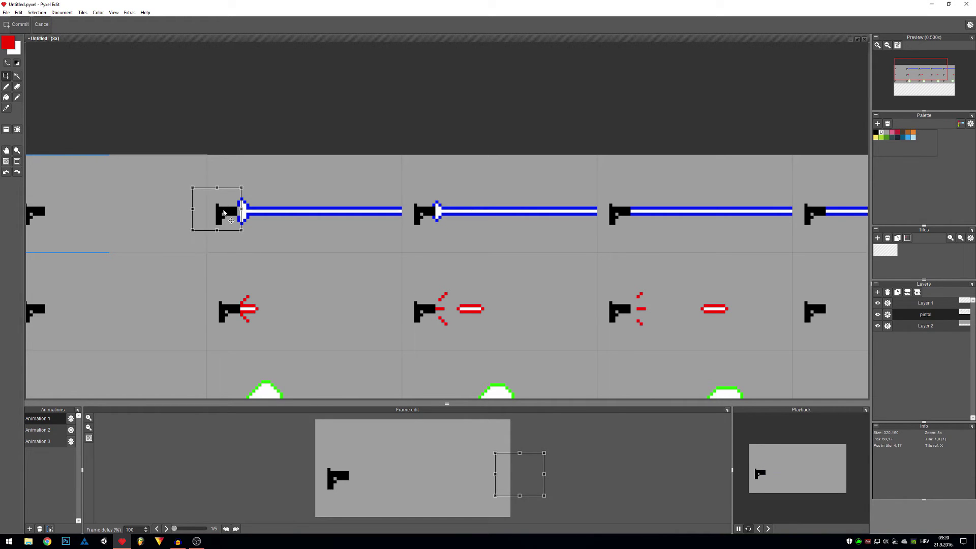
mouse_move(222, 214)
left_mouse_down()
mouse_move(243, 183)
mouse_move(232, 179)
left_mouse_up()
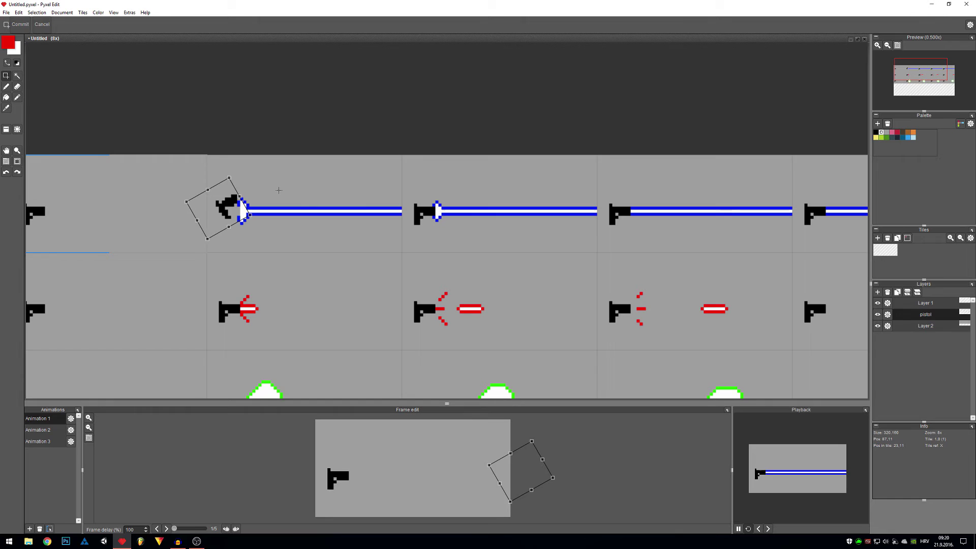
key("Escape")
scroll(355, 245, "up", 1)
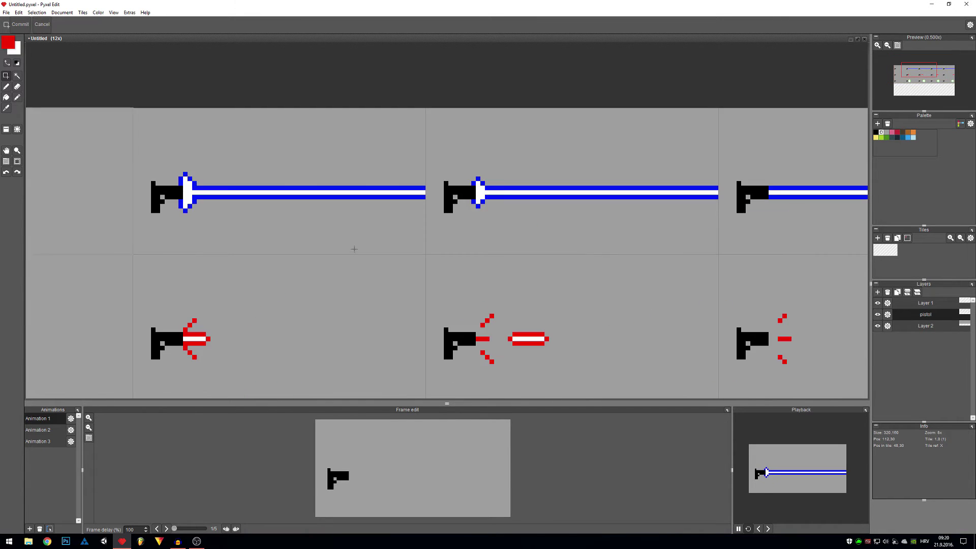
scroll(396, 247, "down", 1)
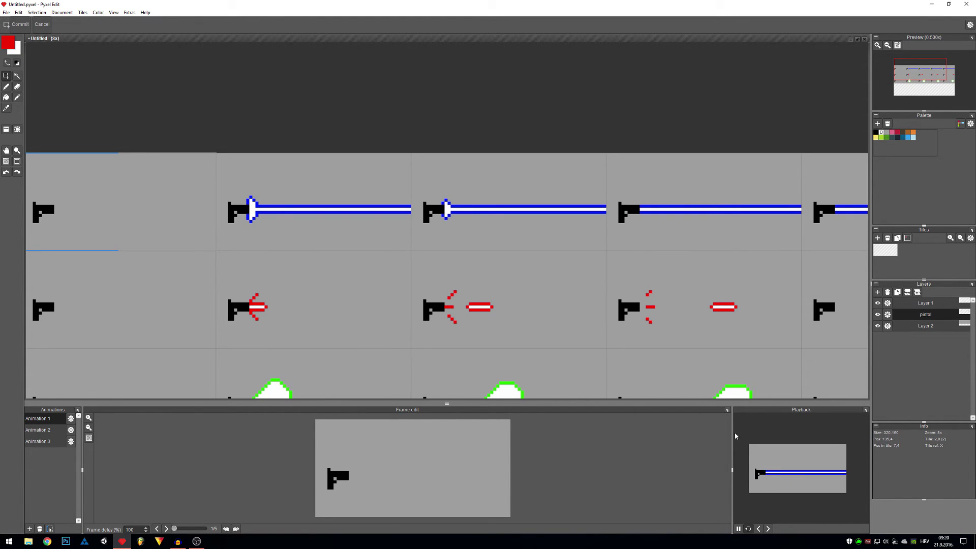
scroll(475, 276, "up", 2)
scroll(397, 272, "up", 3)
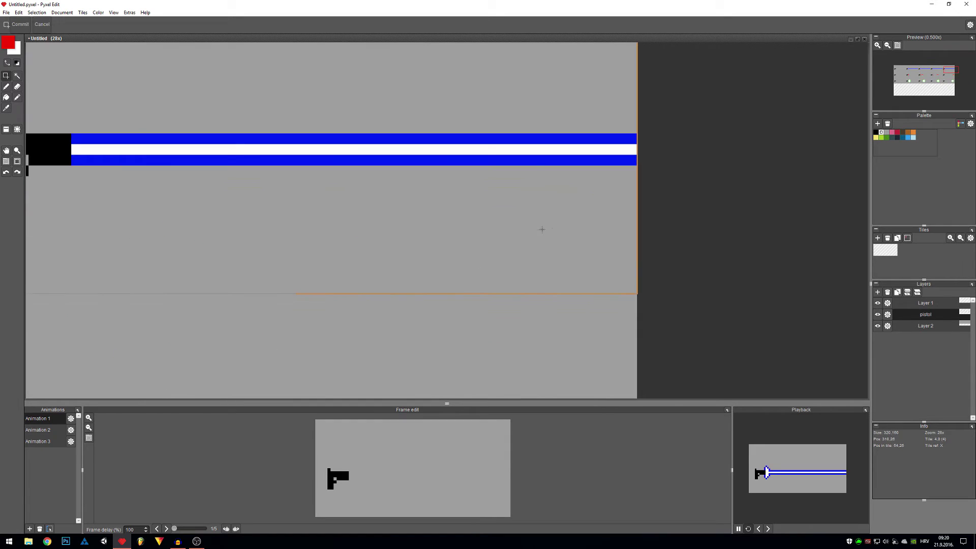
Step: On Layer 1, paint white pixels at the laser beam's far tip
key("s")
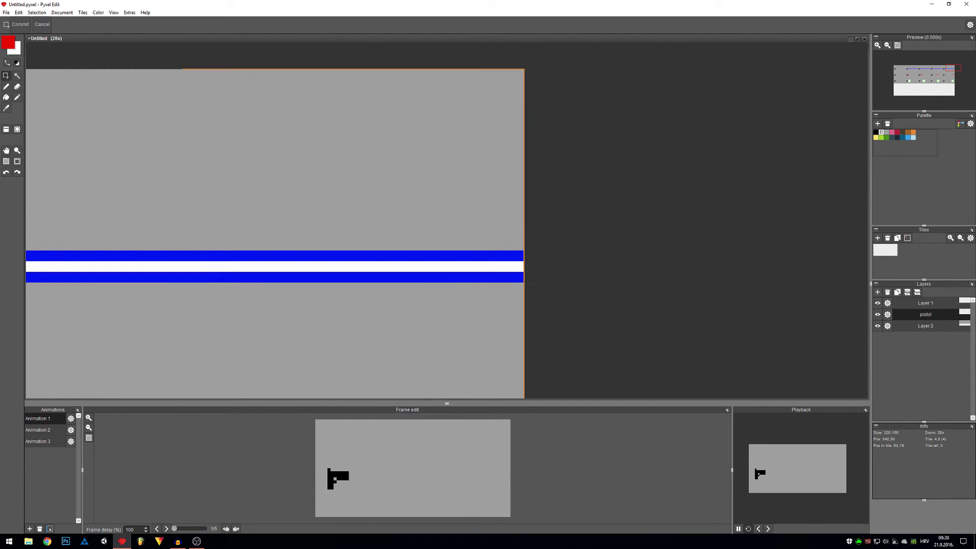
scroll(498, 261, "up", 1)
key("b")
right_click(510, 266)
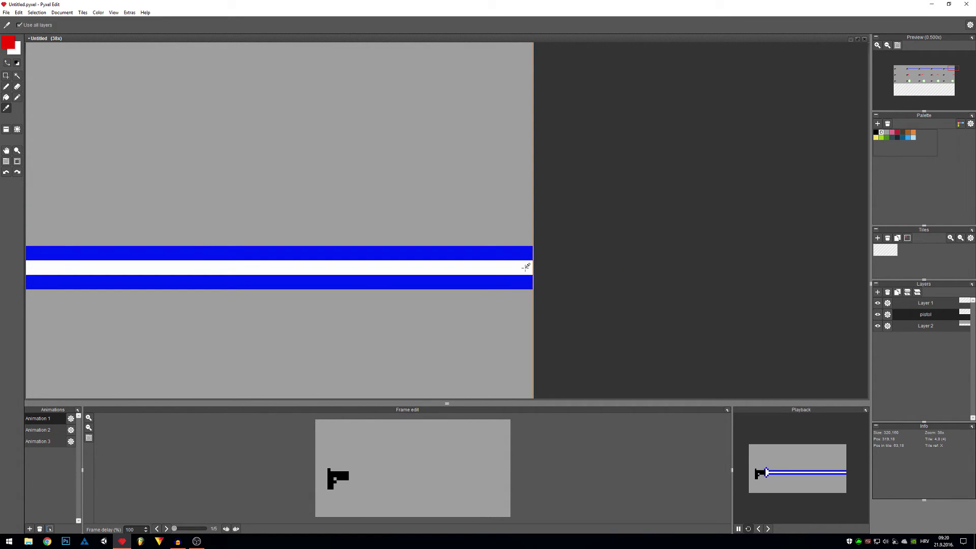
left_click(925, 303)
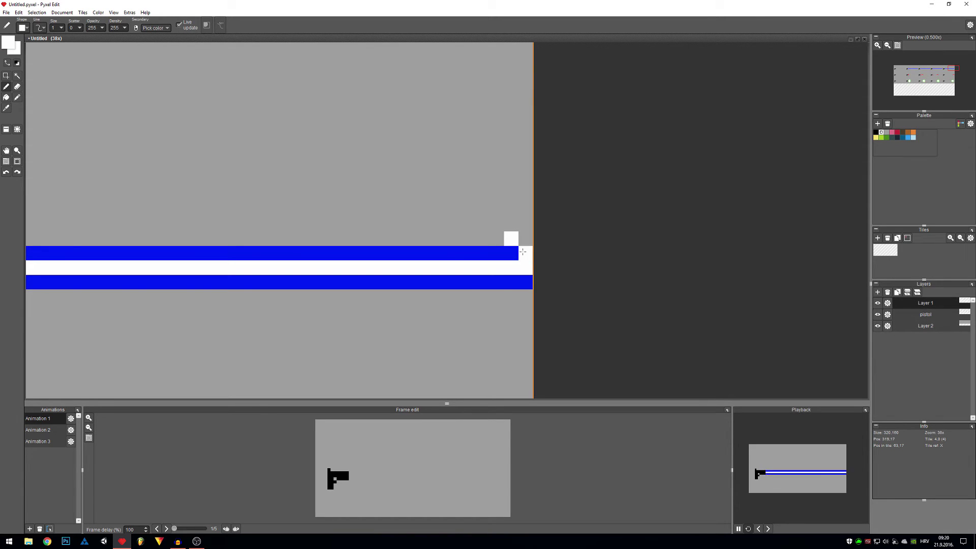
left_click(525, 282)
left_click(511, 297)
Step: Outline the flash with blue pixels and add a white pixel inside it
right_click(504, 253)
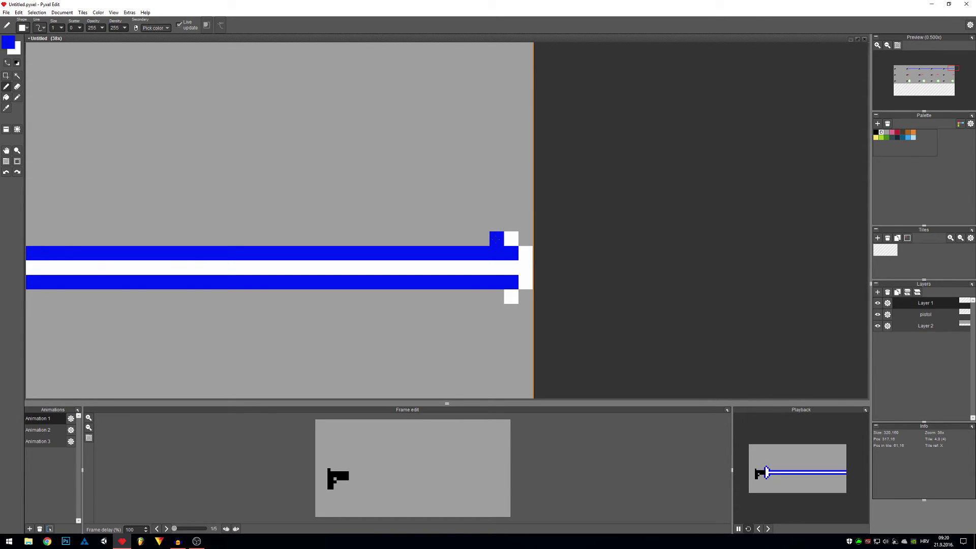
left_click(510, 224)
left_click(526, 238)
left_click(511, 296)
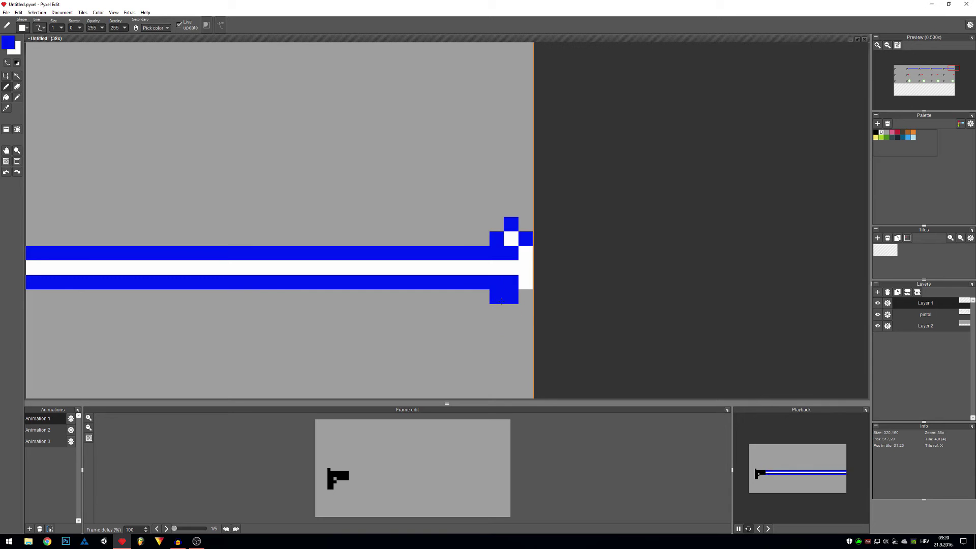
left_click(511, 311)
right_click(514, 267)
left_click(511, 296)
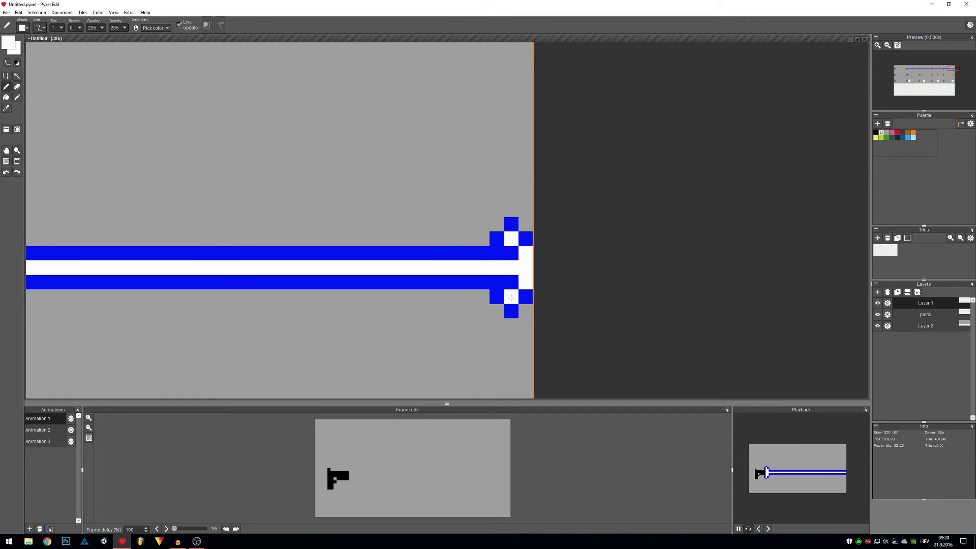
left_click(511, 253)
scroll(510, 290, "down", 3)
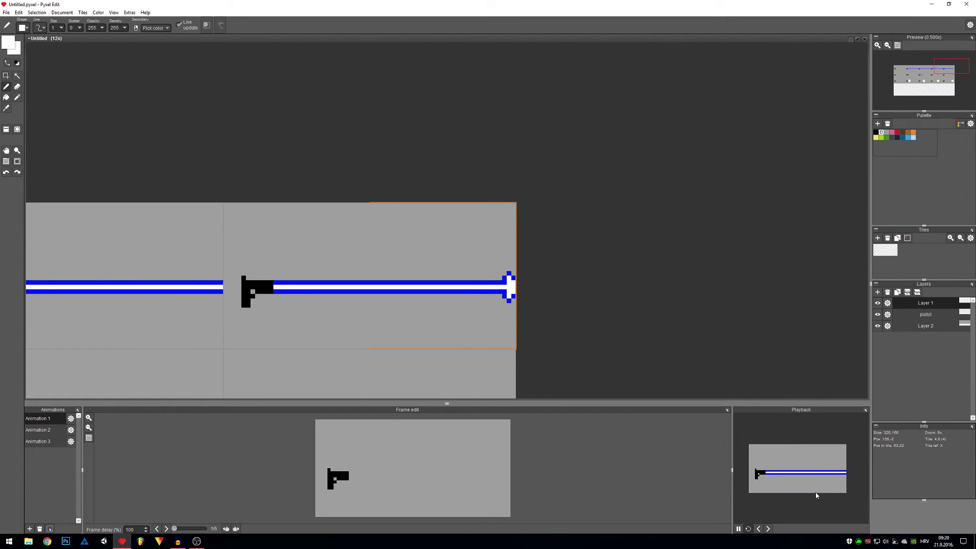
Step: Pause, resume and step through the laser preview frames, leaving playback stopped
left_click(738, 528)
left_click(738, 528)
left_click(740, 530)
left_click(739, 529)
left_click(738, 529)
left_click(739, 529)
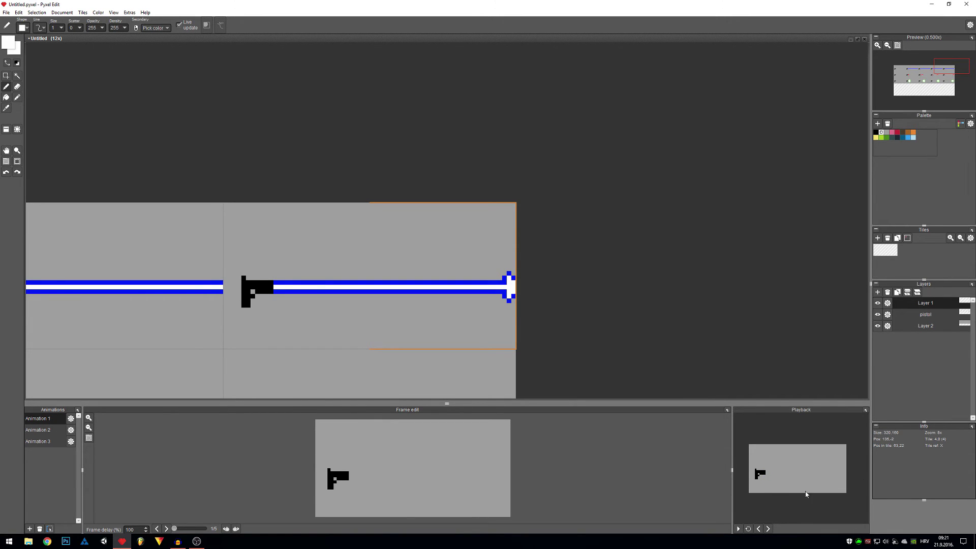
key("space")
scroll(610, 262, "down", 2)
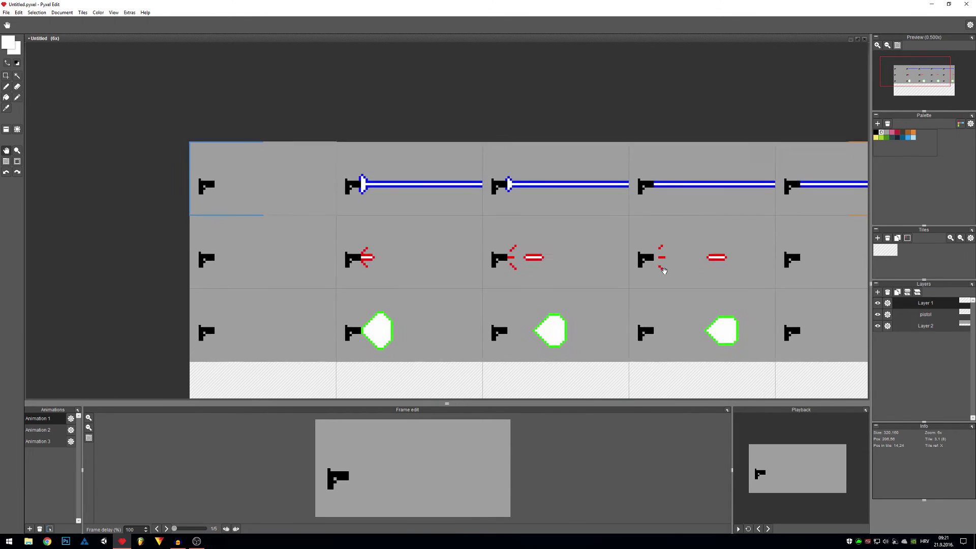
Step: Play Animation 2's red bolt preview repeatedly, then select the bullet in frame two
left_click_drag(382, 344, 523, 297)
scroll(363, 288, "up", 1)
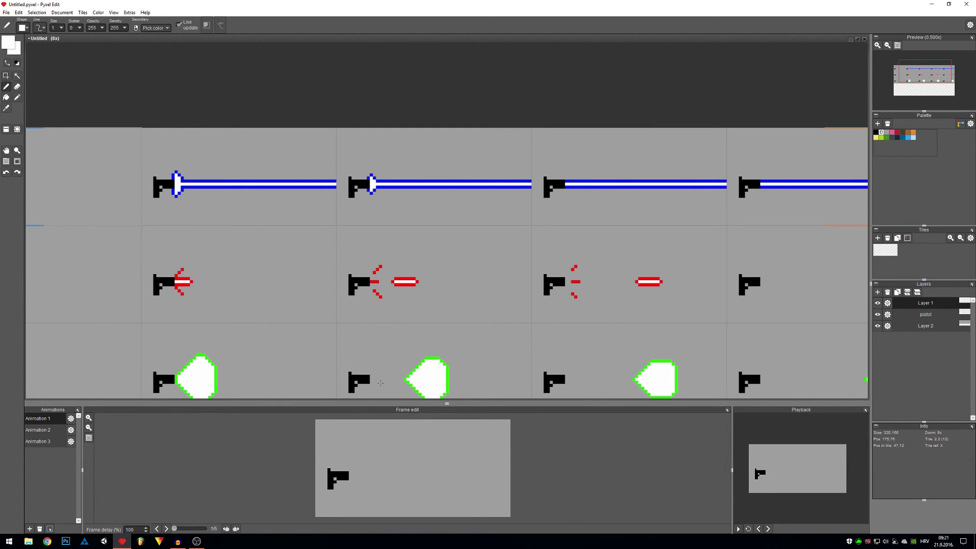
left_click(39, 430)
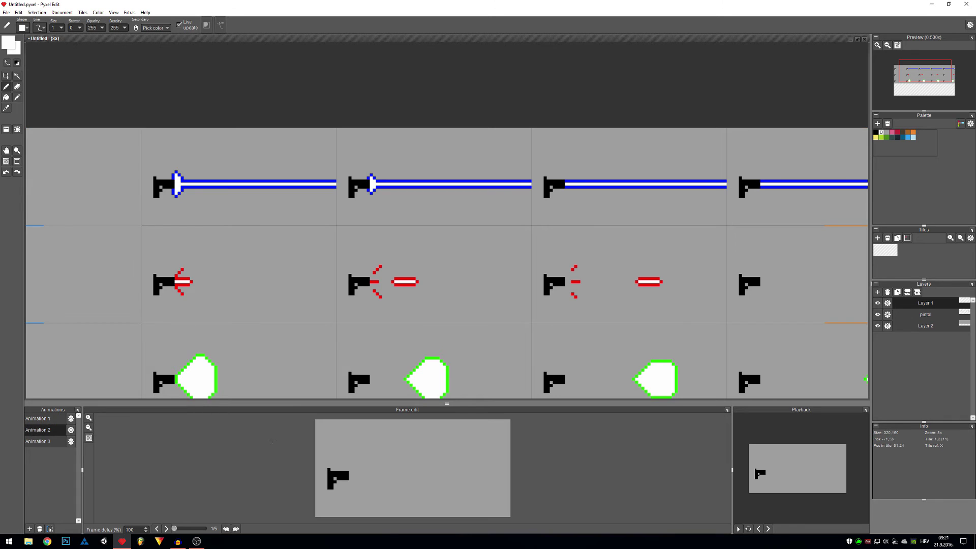
left_click(738, 528)
left_click(739, 528)
left_click(738, 528)
scroll(379, 300, "up", 1)
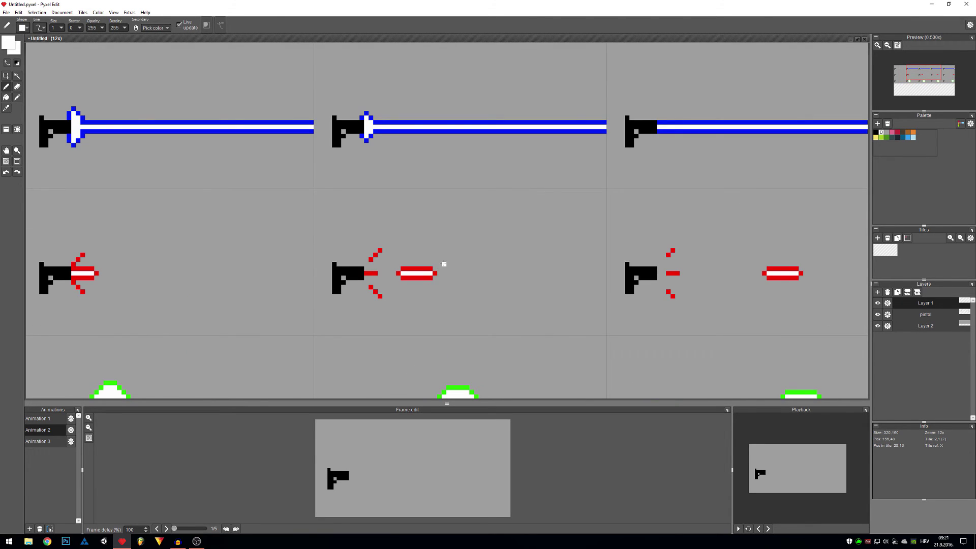
key("m")
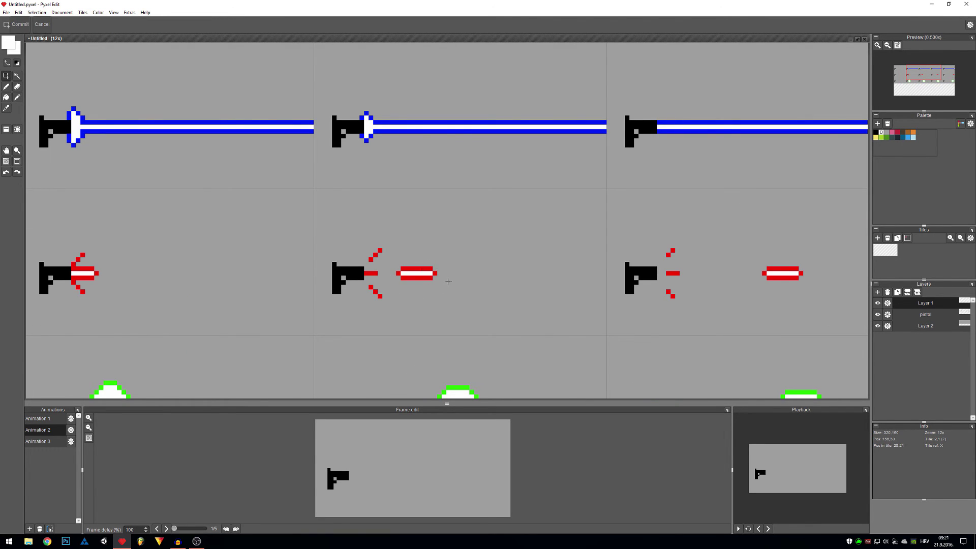
left_click_drag(447, 251, 391, 294)
scroll(417, 315, "down", 1)
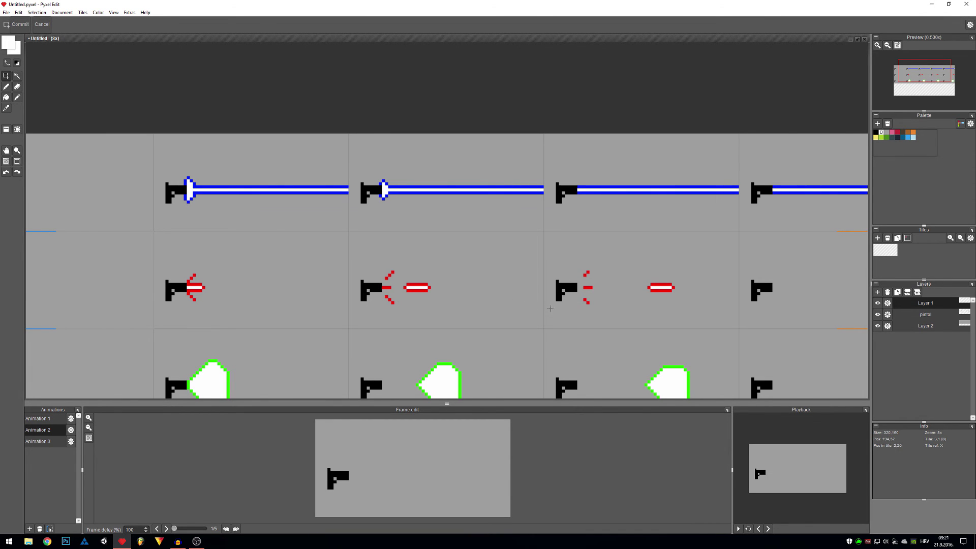
scroll(544, 309, "down", 1)
scroll(313, 300, "up", 2)
Step: Replay the red bolt animation preview with the first frames in view
left_click_drag(104, 239, 214, 234)
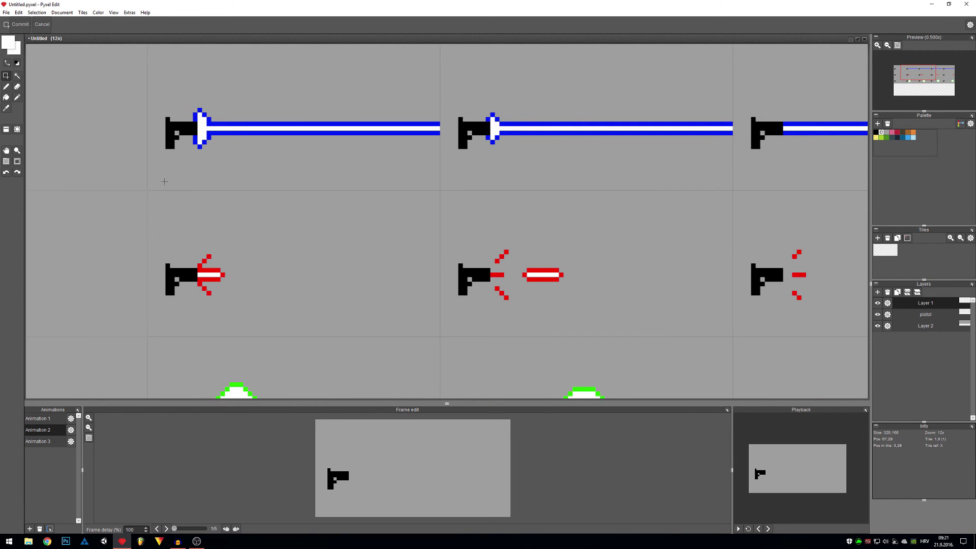
scroll(265, 258, "down", 1)
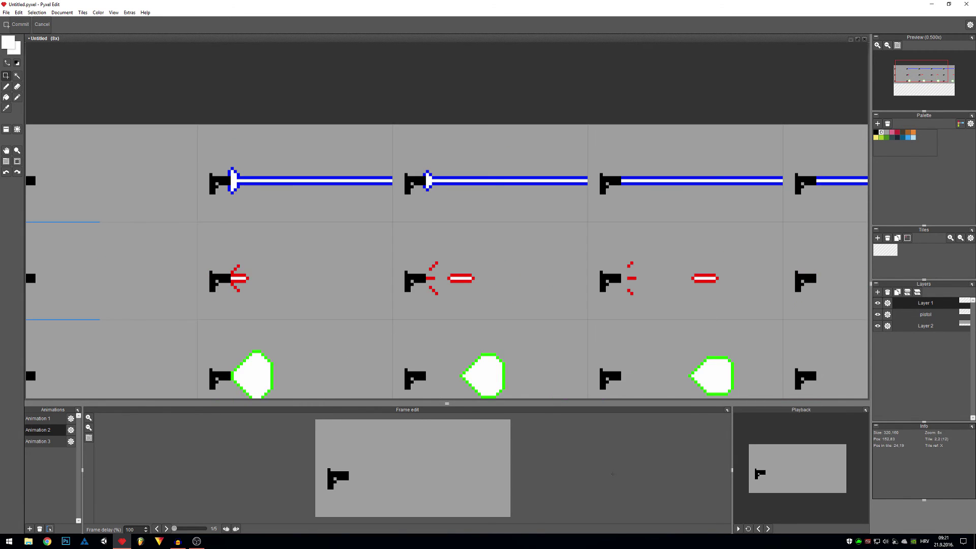
left_click(738, 530)
left_click(738, 529)
Step: Bring the green ball row into view and choose Animation 3
key("space")
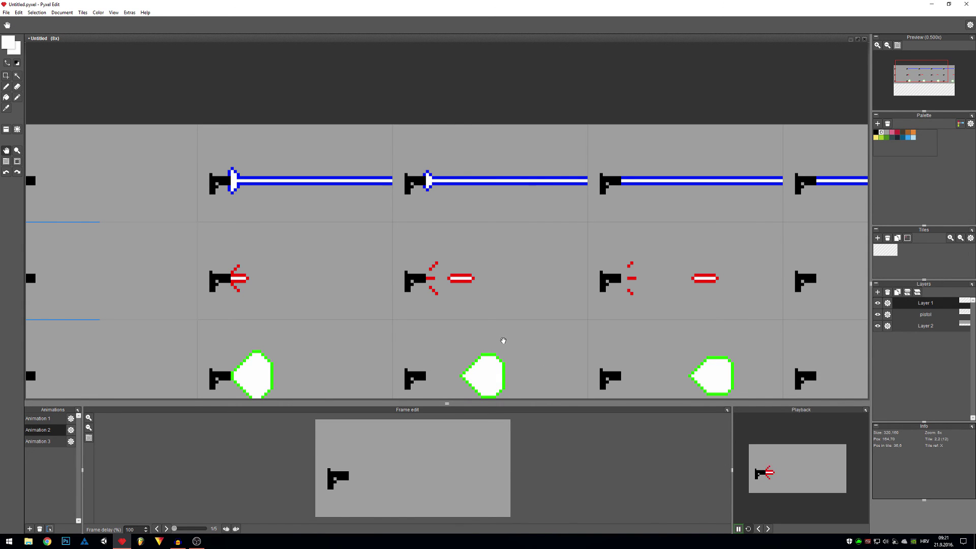
left_click_drag(501, 337, 470, 279)
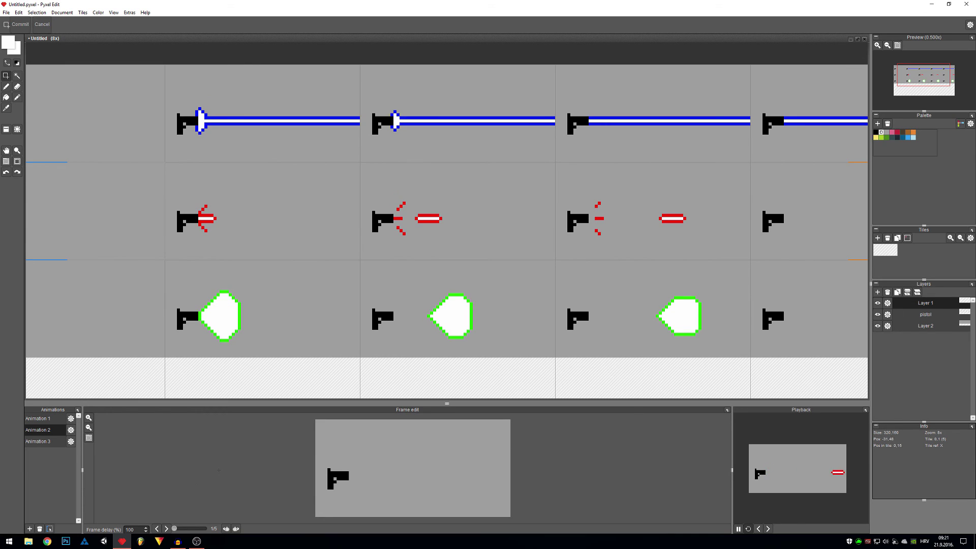
left_click(47, 443)
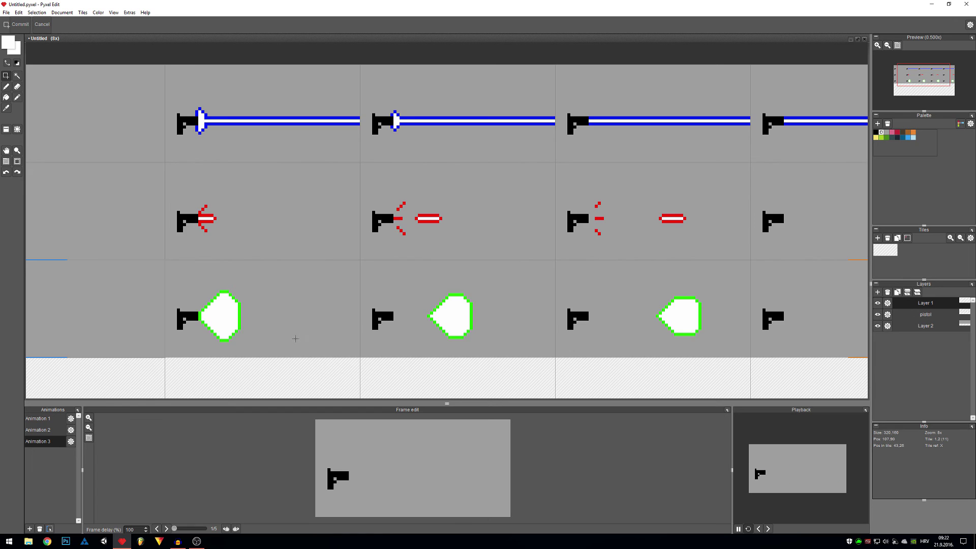
scroll(297, 338, "up", 1)
scroll(322, 338, "down", 1)
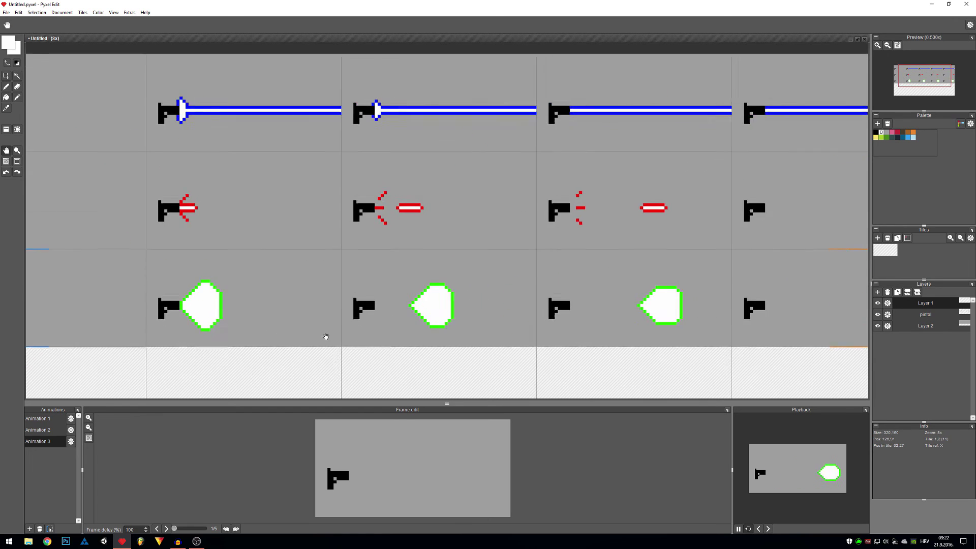
scroll(200, 315, "up", 1)
Step: Copy the green ball into the last frame near its right edge, then view all columns
left_click_drag(180, 308, 468, 323)
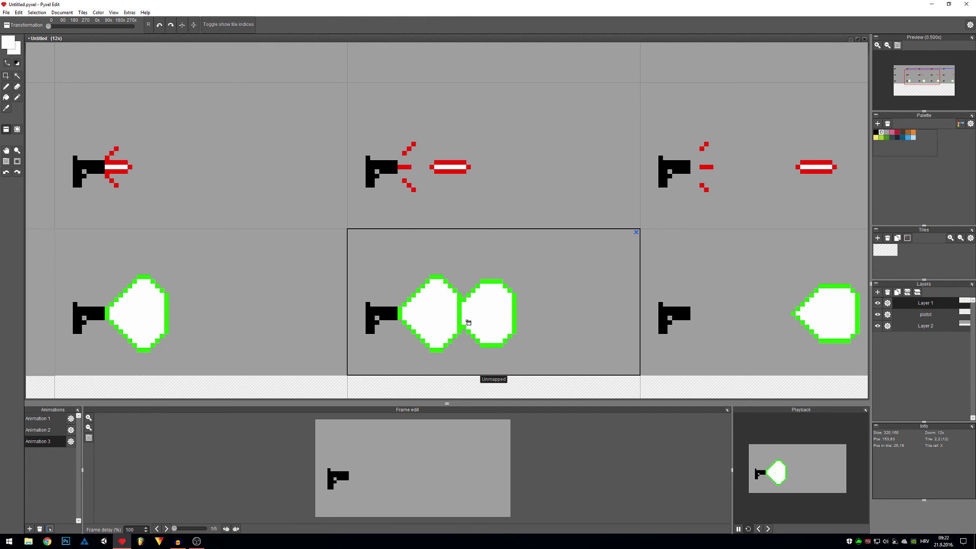
mouse_move(469, 322)
left_mouse_down()
mouse_move(745, 320)
mouse_move(471, 300)
left_mouse_up()
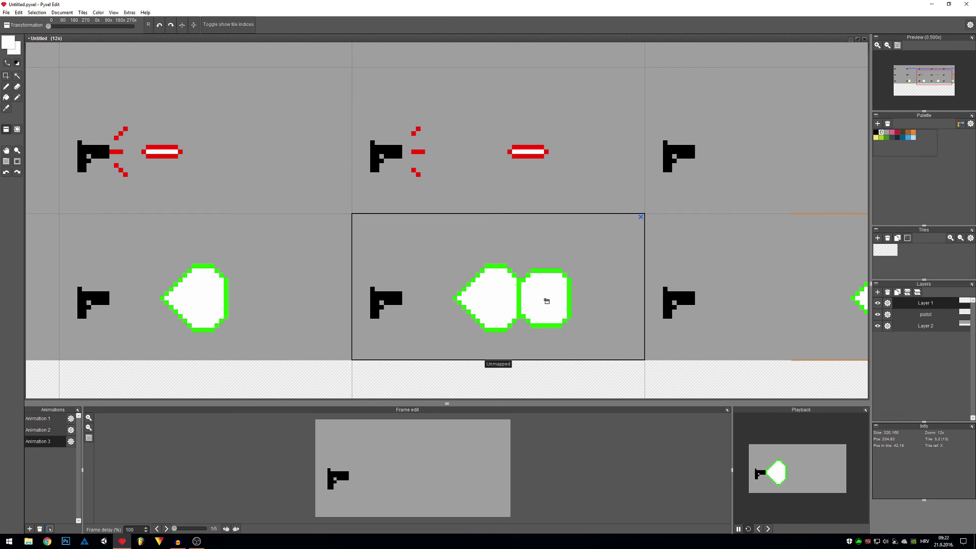
left_click_drag(489, 299, 529, 303)
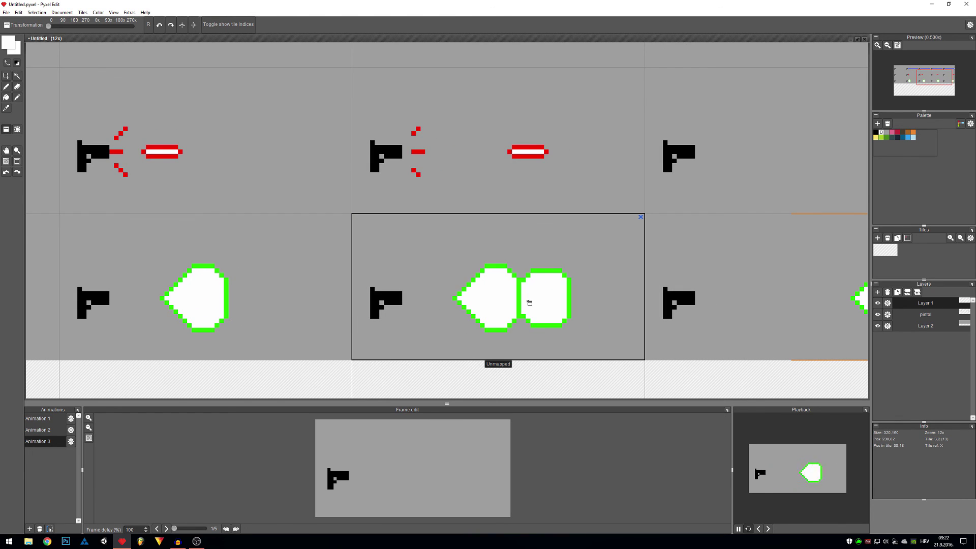
key("ctrl+z")
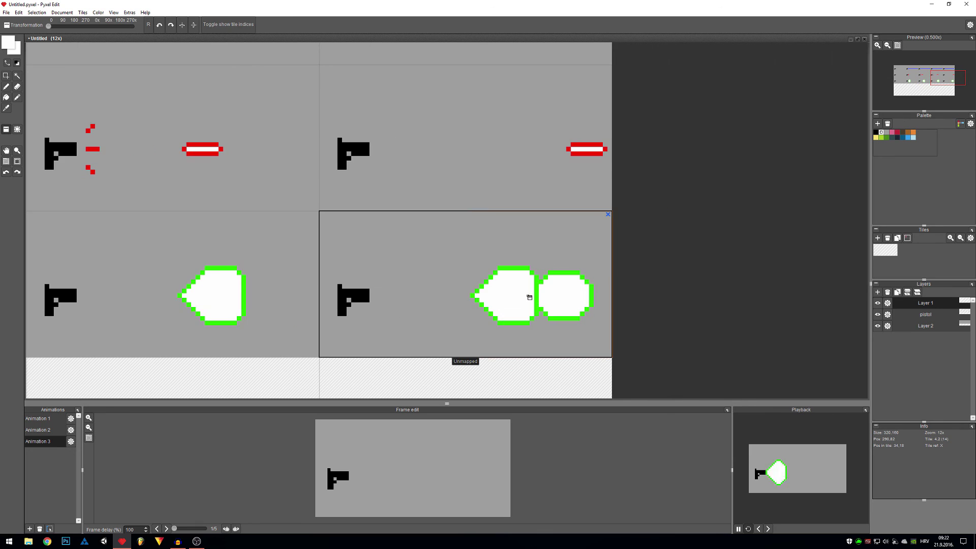
scroll(530, 296, "down", 2)
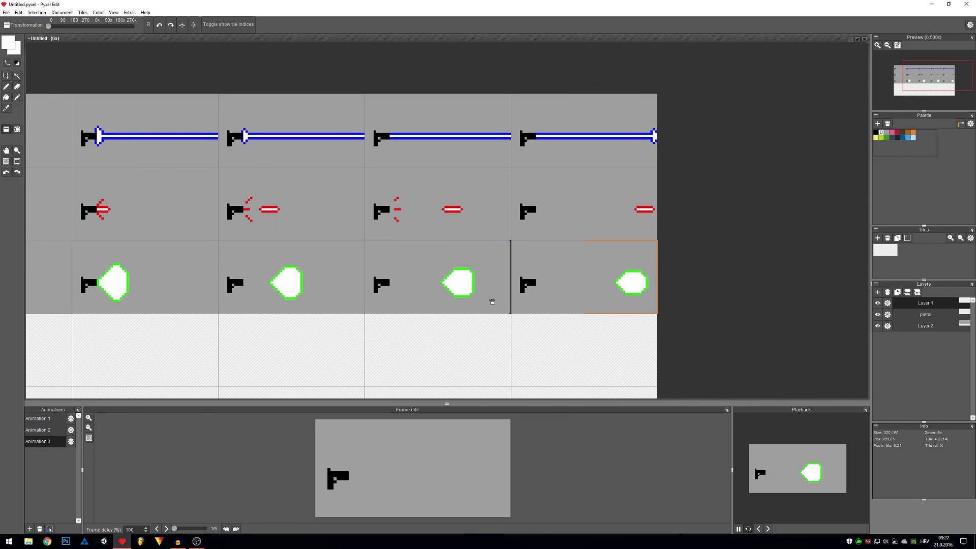
scroll(488, 297, "down", 1)
scroll(144, 313, "down", 1)
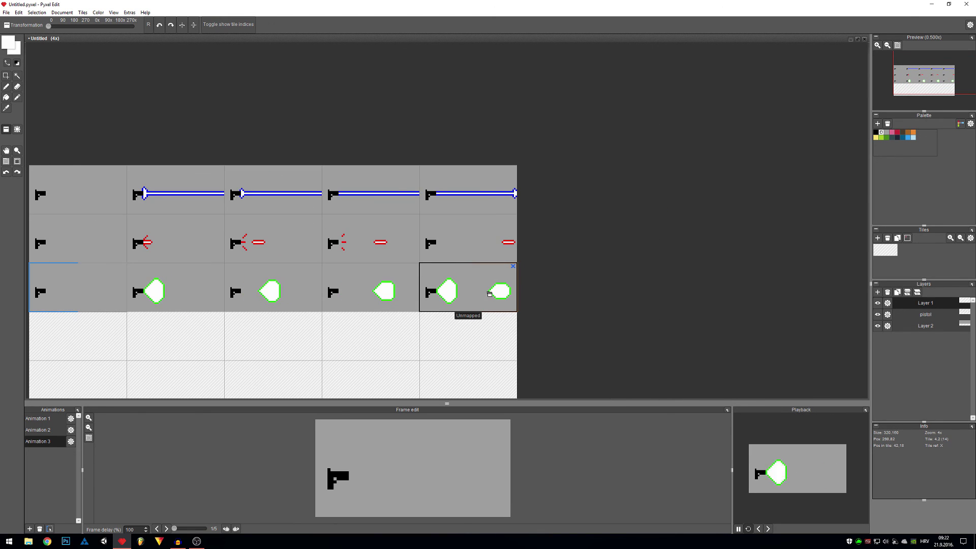
left_click_drag(144, 313, 491, 296)
scroll(493, 297, "up", 1)
scroll(494, 297, "up", 2)
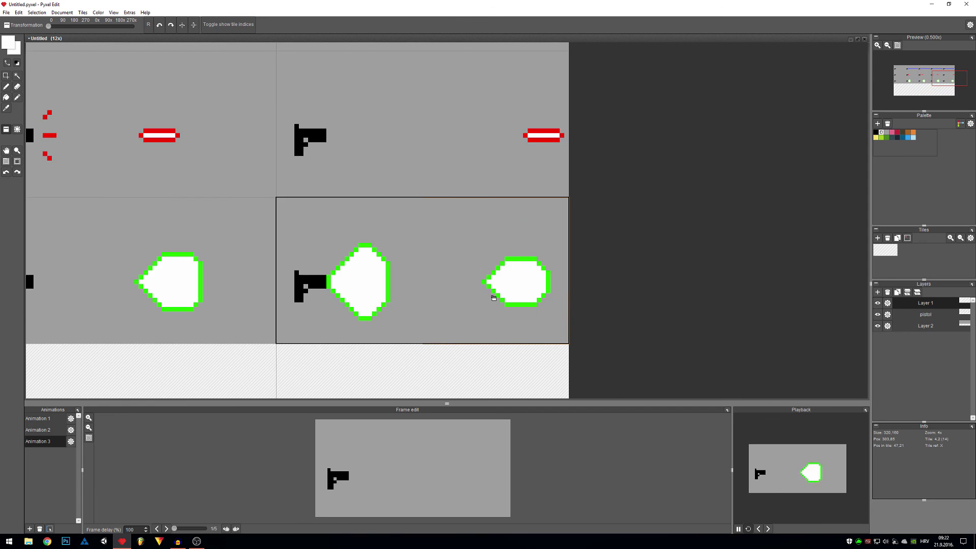
scroll(492, 298, "up", 1)
scroll(493, 297, "down", 2)
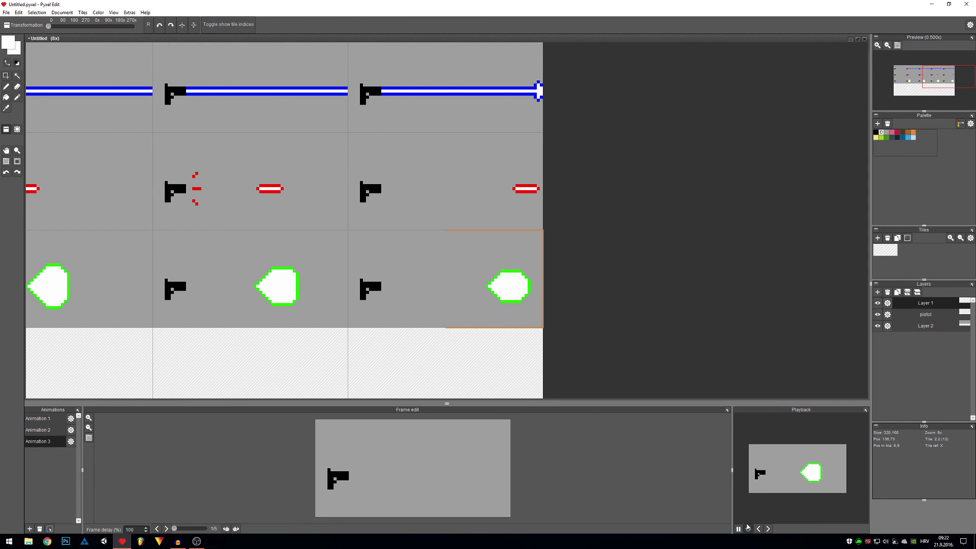
left_click_drag(357, 347, 546, 336)
scroll(546, 335, "down", 2)
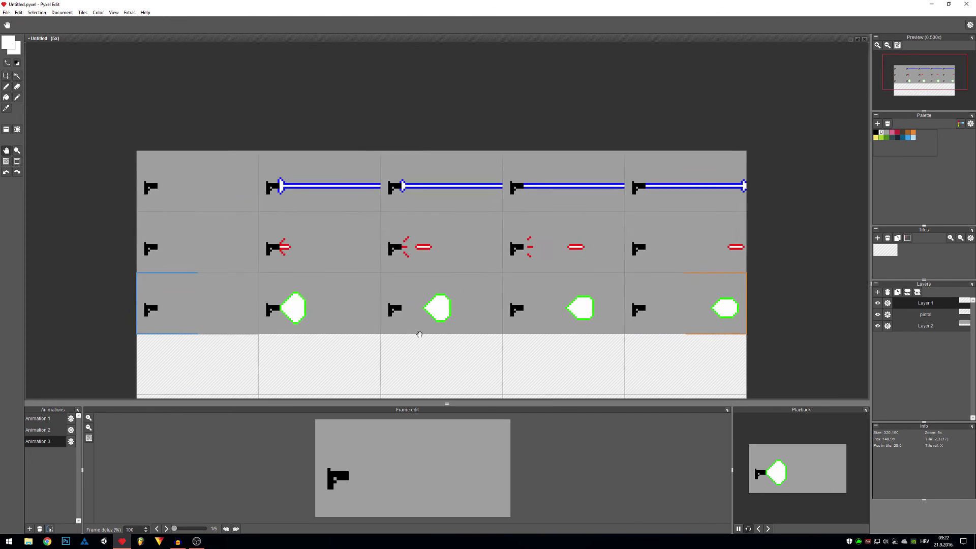
scroll(396, 325, "up", 1)
scroll(421, 316, "up", 1)
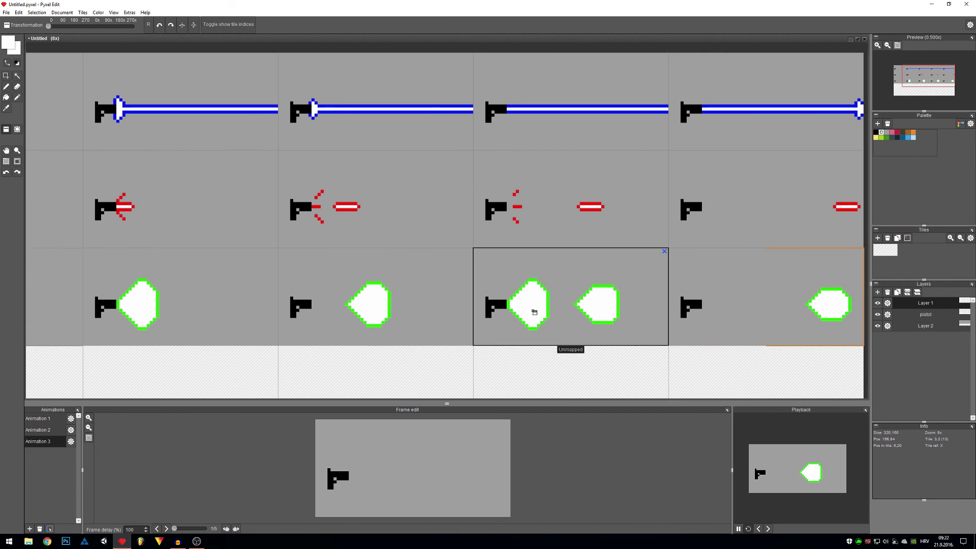